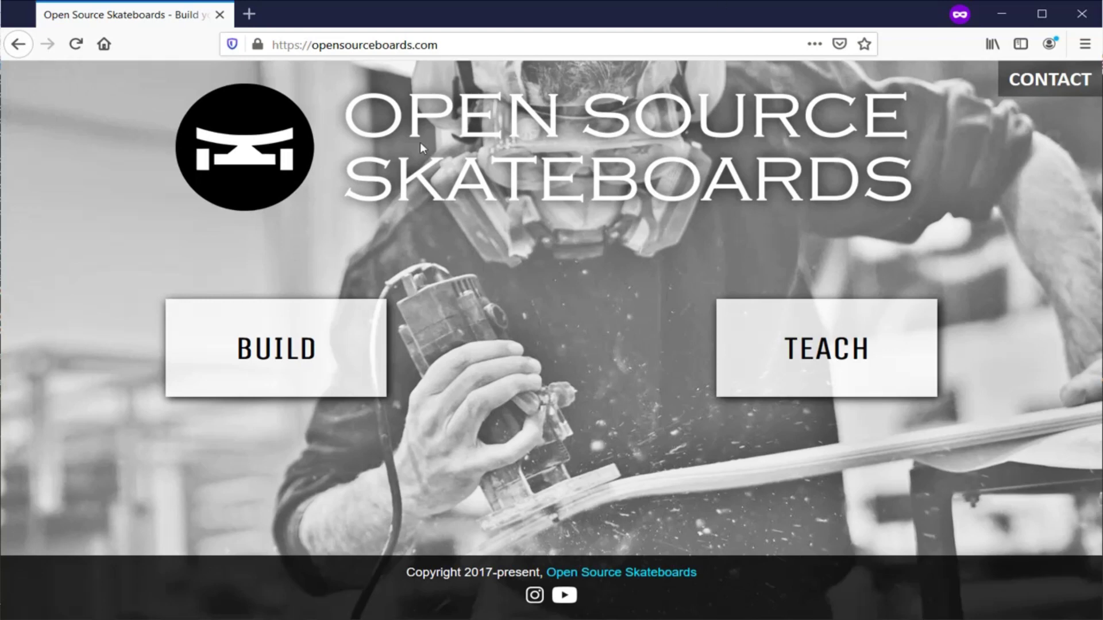
Go through BUILD to Option 3: DIY to reach the Board Building Resources page
{"action": "left_click", "coordinate": [298, 352]}
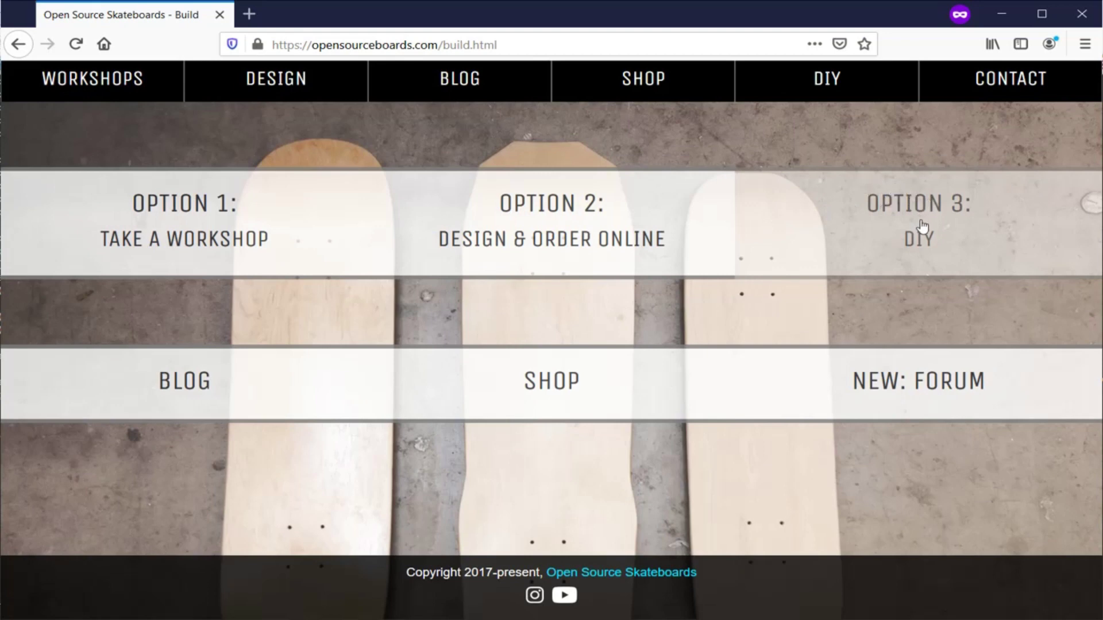
{"action": "left_click", "coordinate": [926, 220]}
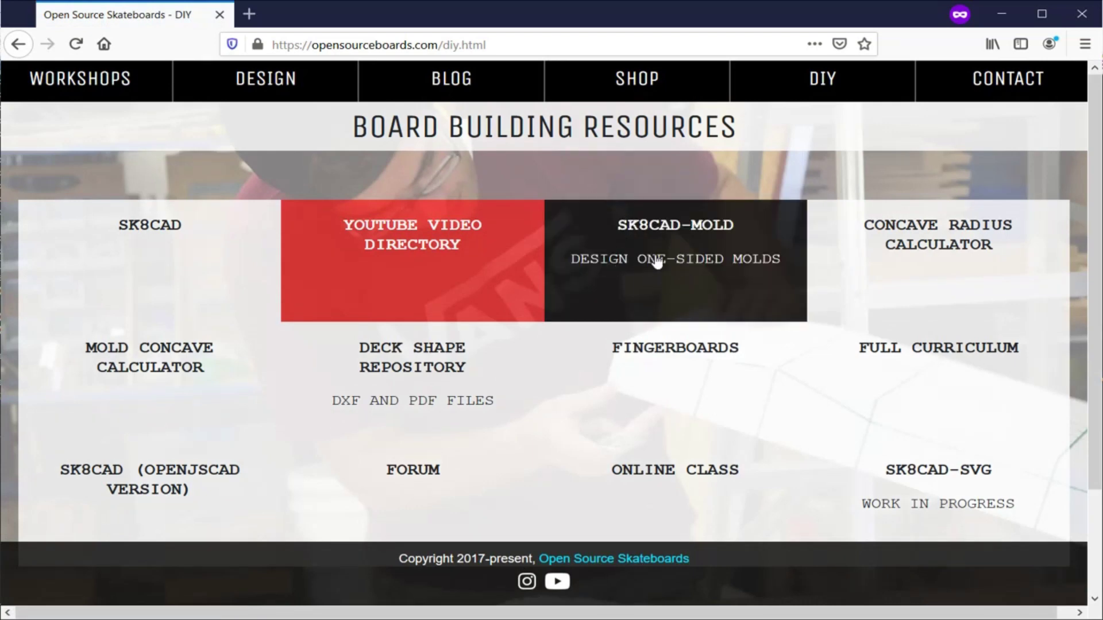
Launch SK8CAD-MOLD, check the 9.5 in Mold Width, and rotate and zoom the default mold
{"action": "left_click", "coordinate": [685, 292]}
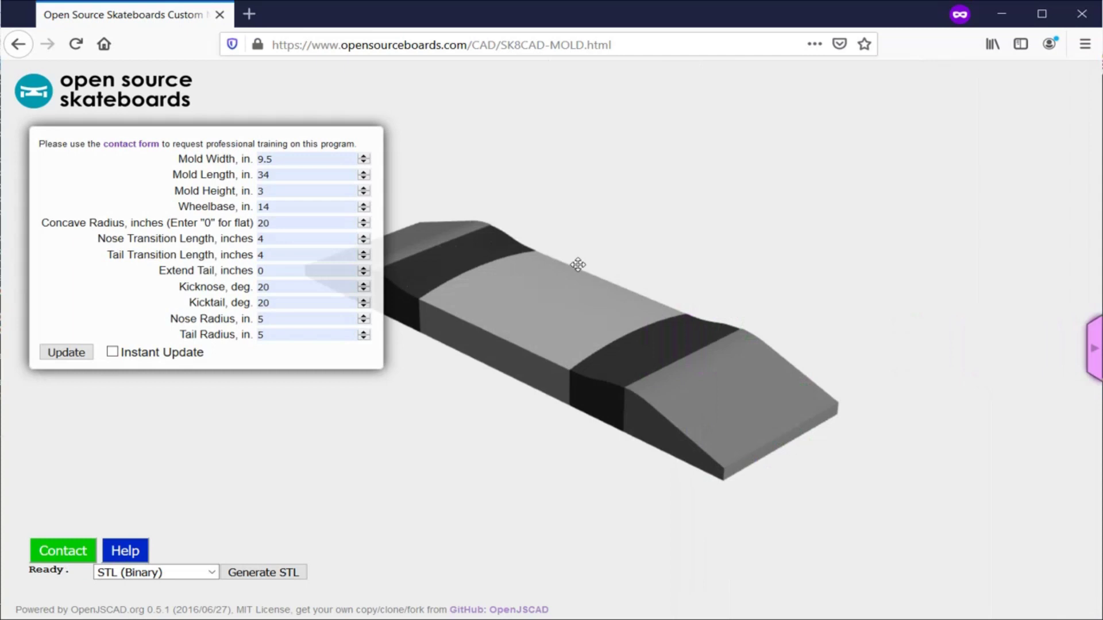
{"action": "mouse_move", "coordinate": [551, 279]}
{"action": "left_mouse_down"}
{"action": "mouse_move", "coordinate": [565, 277]}
{"action": "mouse_move", "coordinate": [556, 278]}
{"action": "left_mouse_up"}
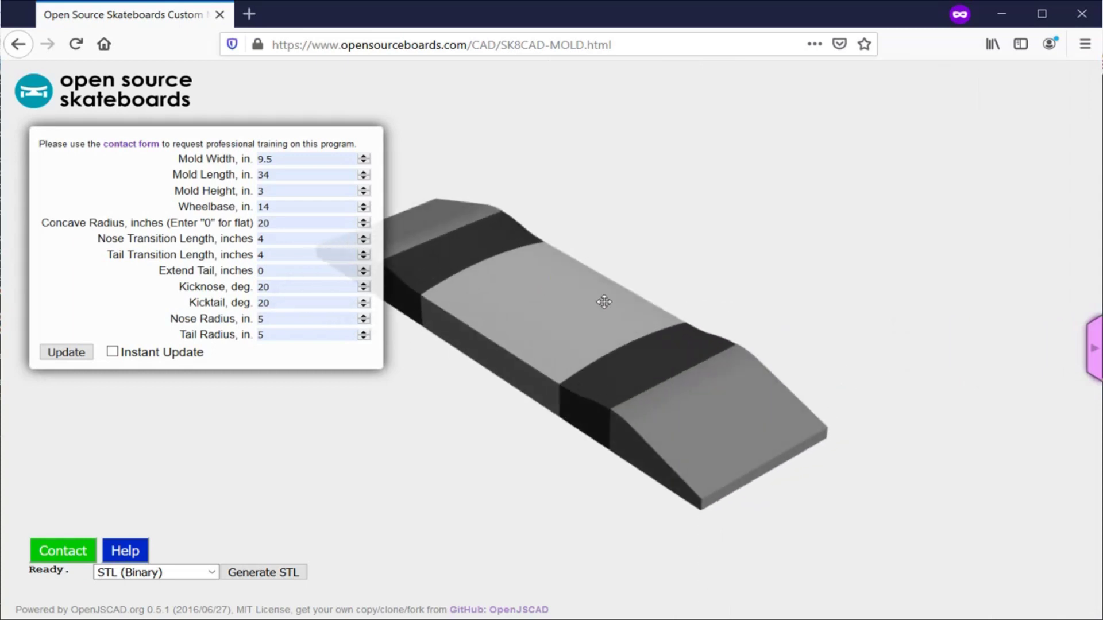
{"action": "mouse_move", "coordinate": [520, 333]}
{"action": "left_mouse_down"}
{"action": "mouse_move", "coordinate": [537, 322]}
{"action": "mouse_move", "coordinate": [485, 331]}
{"action": "mouse_move", "coordinate": [518, 334]}
{"action": "left_mouse_up"}
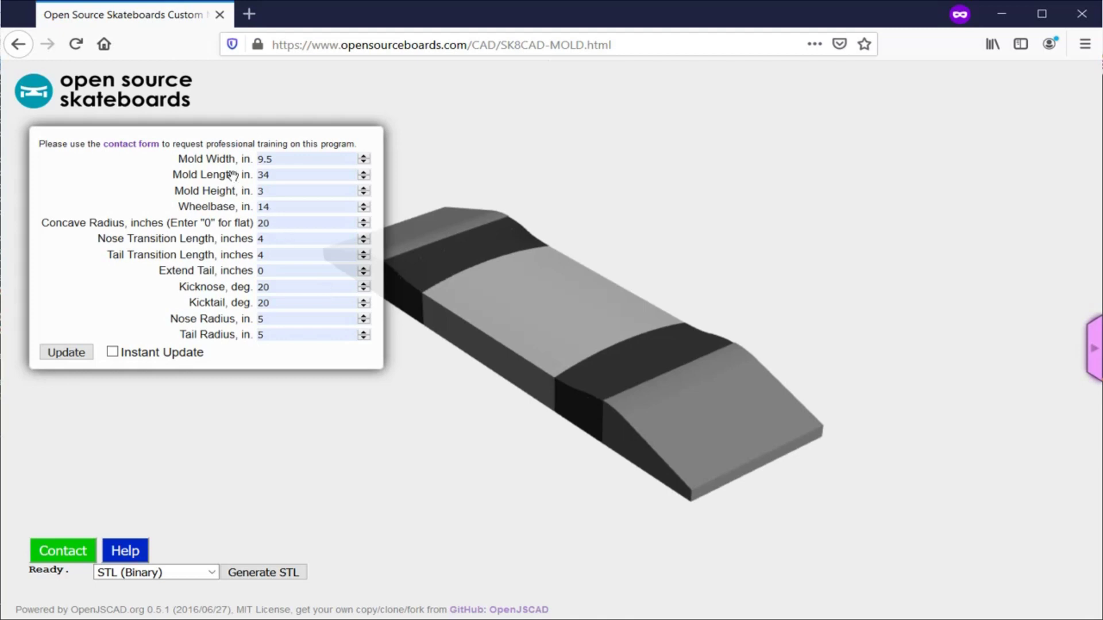
{"action": "double_click", "coordinate": [280, 159]}
{"action": "left_click_drag", "start_coordinate": [443, 287], "coordinate": [507, 311]}
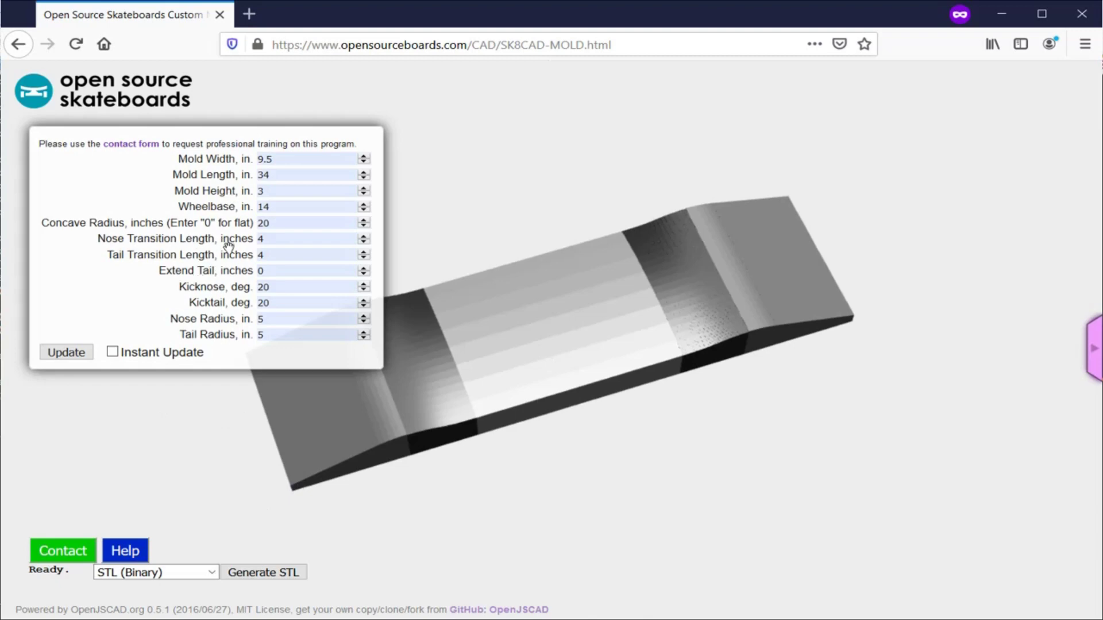
View the SK8CAD-MOLD-REF.png reference drawing, then switch back to the DIY resources tab
{"action": "left_click", "coordinate": [134, 552]}
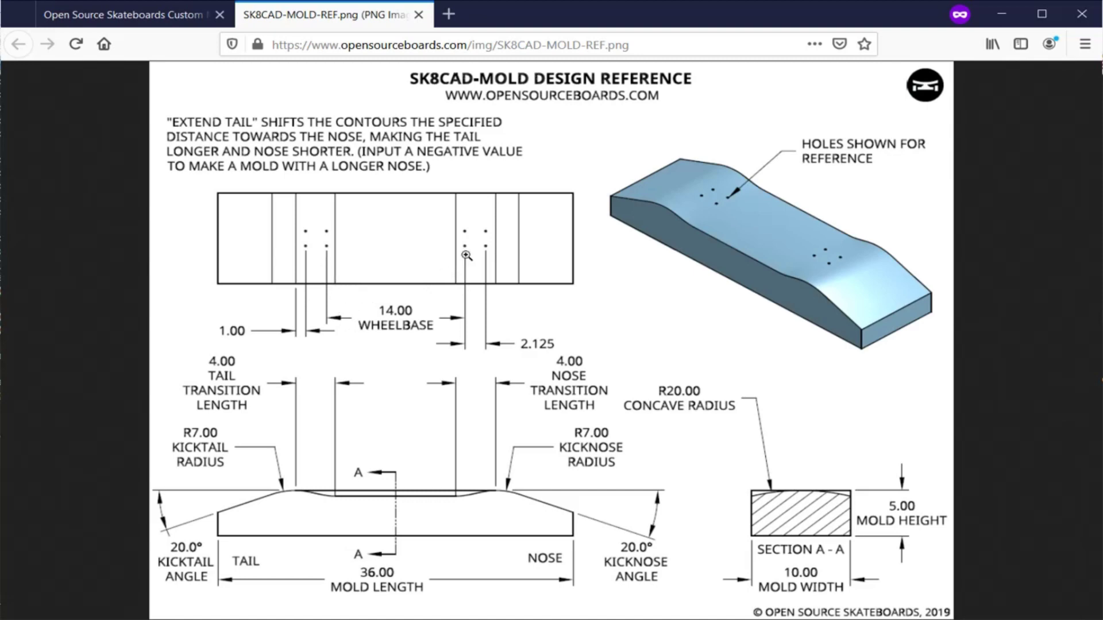
{"action": "left_click", "coordinate": [144, 7]}
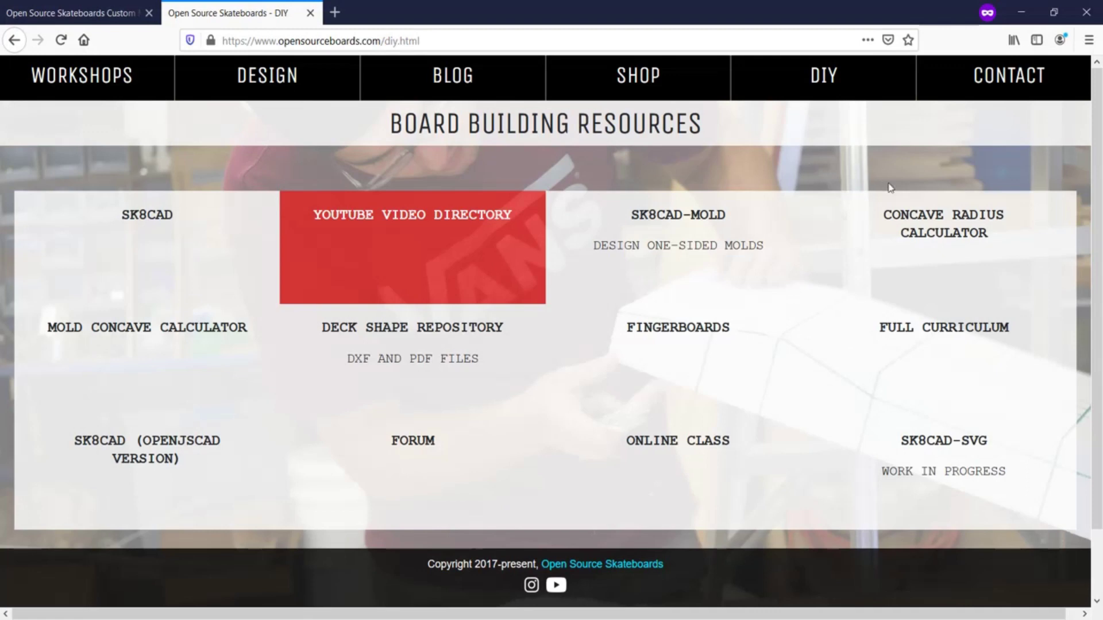
Enter an 8.4 in board width in the Concave Radius Calculator to get a 22.778 in radius
{"action": "left_click", "coordinate": [920, 254]}
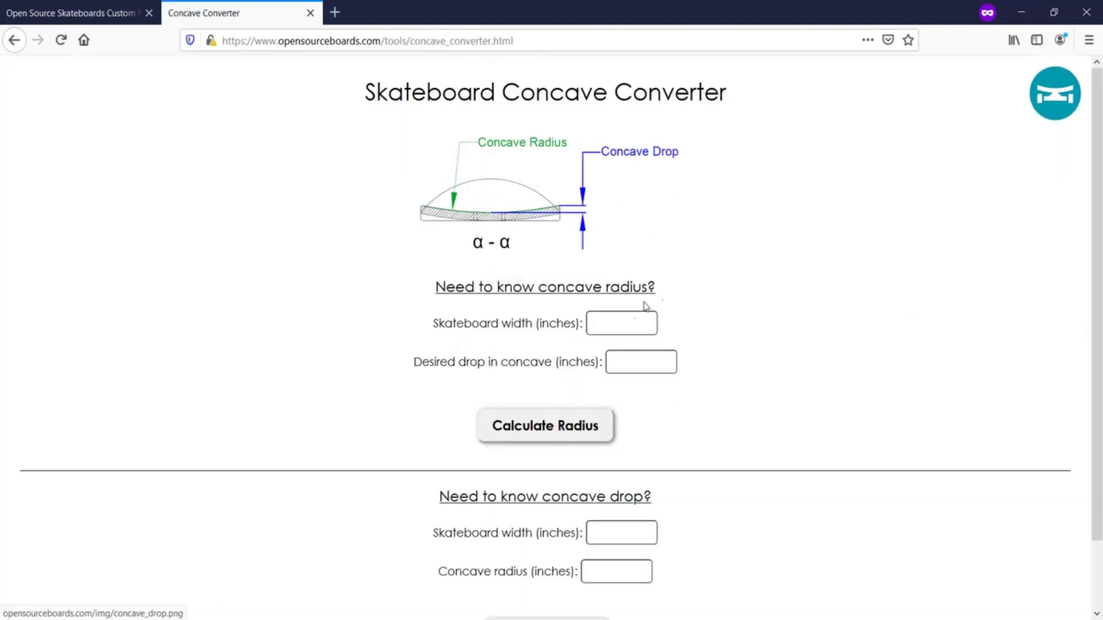
{"action": "left_click", "coordinate": [618, 320]}
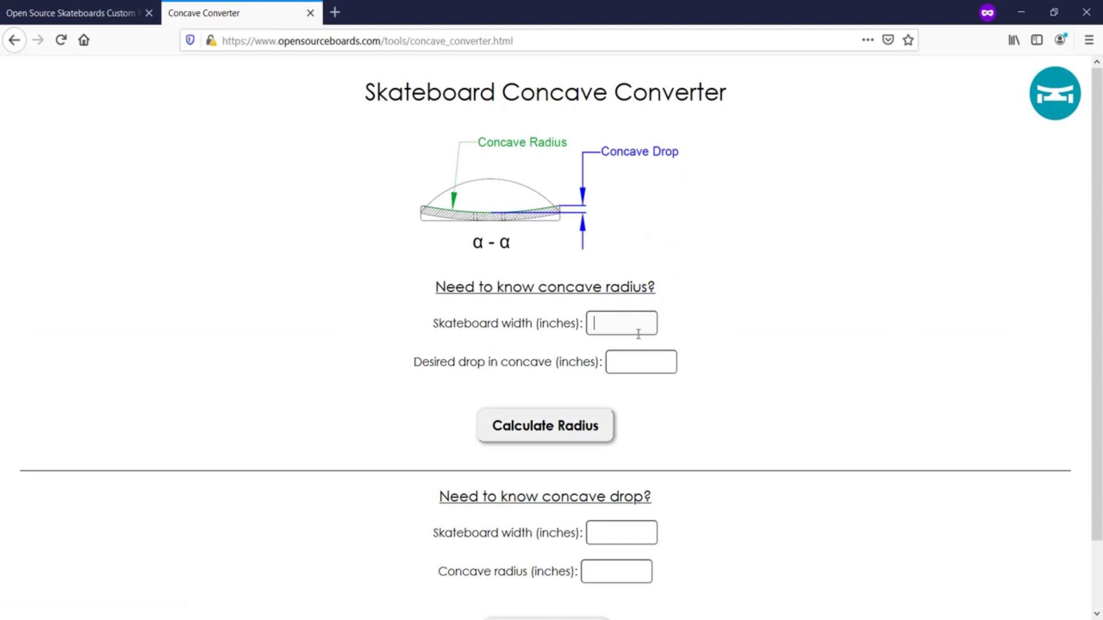
{"action": "type", "text": "8"}
{"action": "type", "text": ".4"}
{"action": "left_click", "coordinate": [565, 432]}
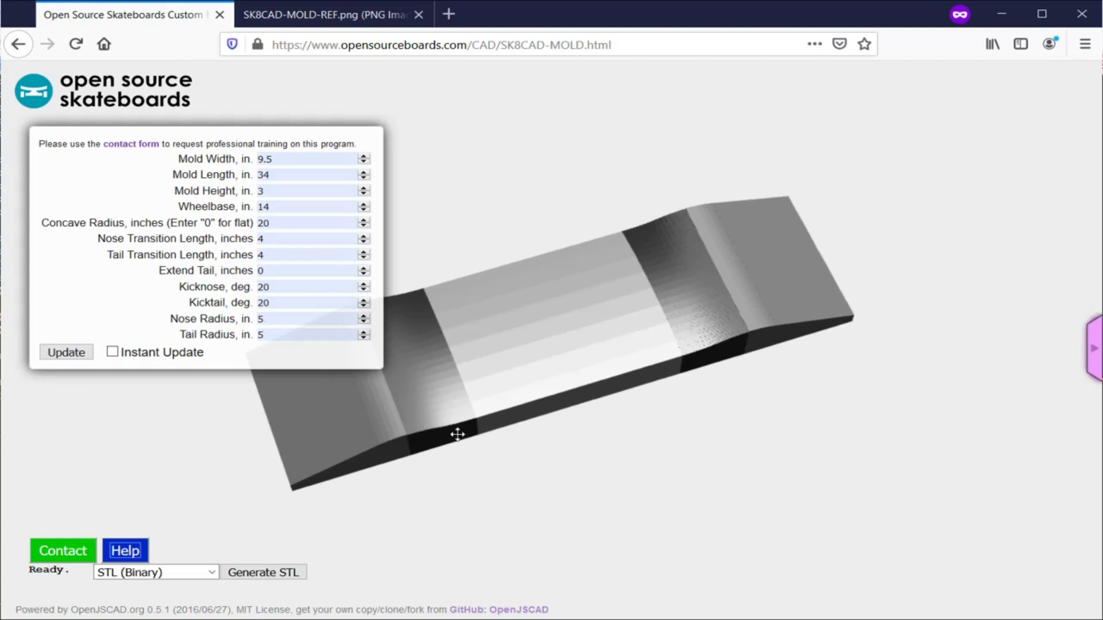
{"action": "left_click_drag", "start_coordinate": [456, 435], "coordinate": [448, 397]}
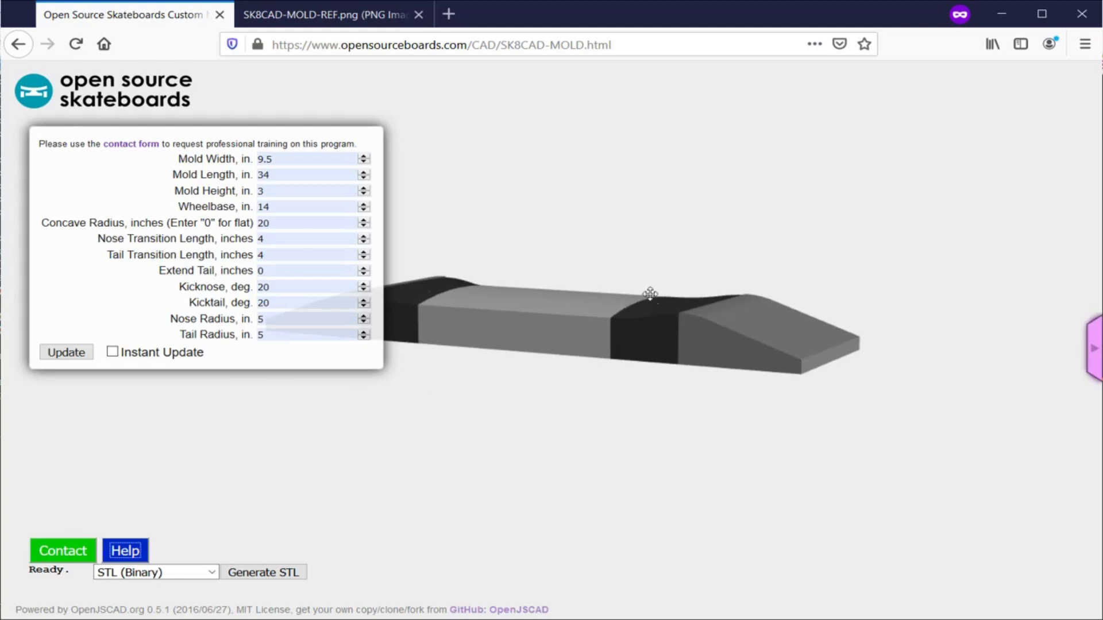
{"action": "left_click_drag", "start_coordinate": [680, 314], "coordinate": [655, 303]}
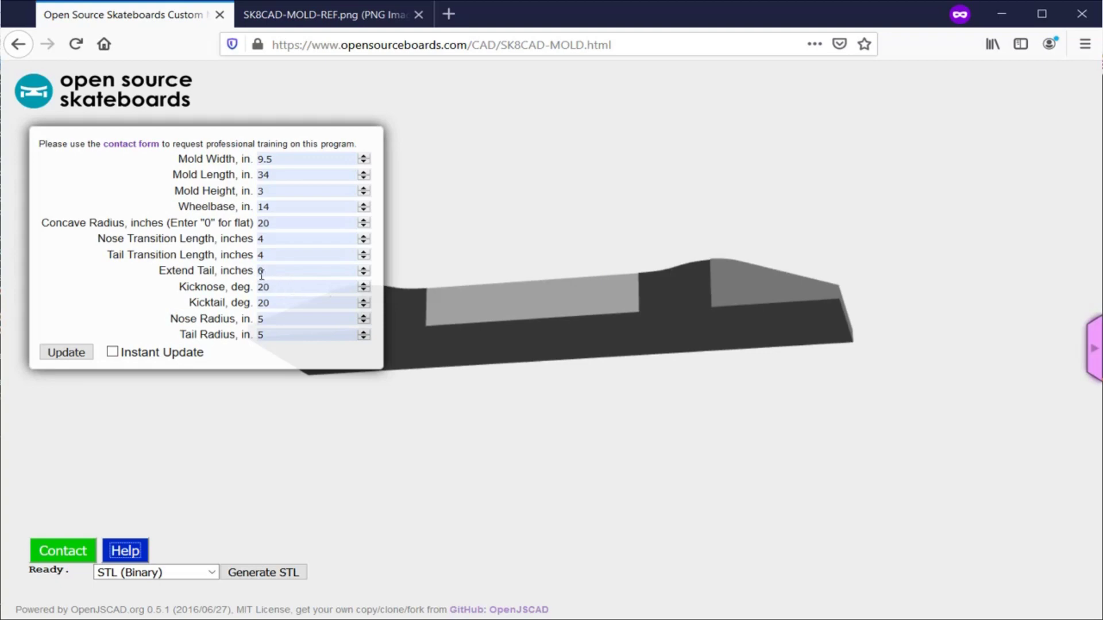
{"action": "left_click_drag", "start_coordinate": [495, 276], "coordinate": [517, 357]}
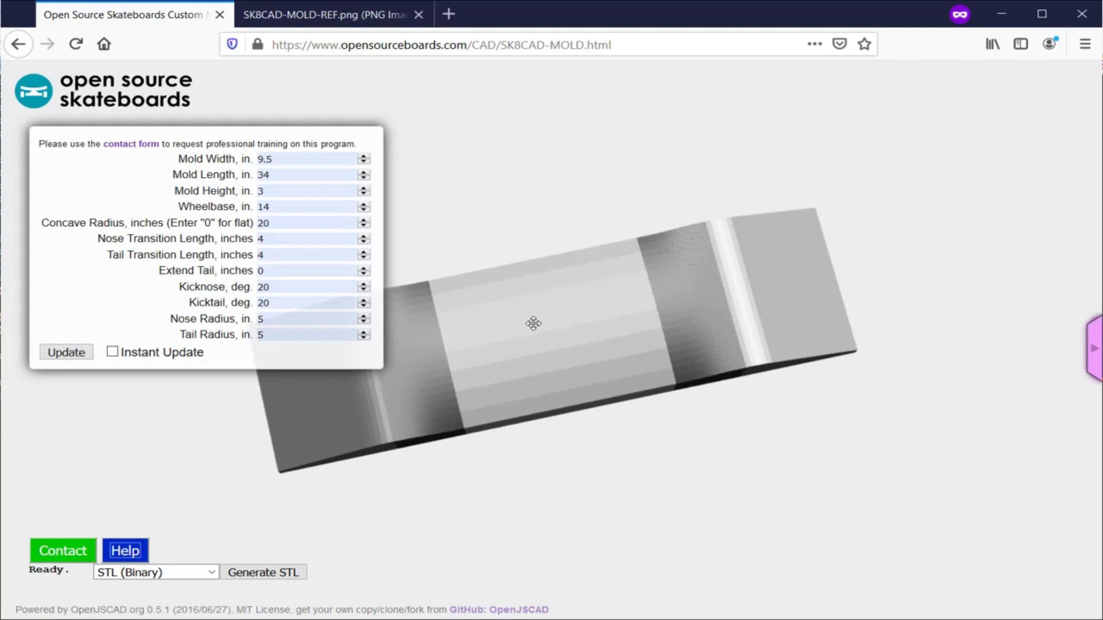
{"action": "left_click_drag", "start_coordinate": [678, 411], "coordinate": [660, 388]}
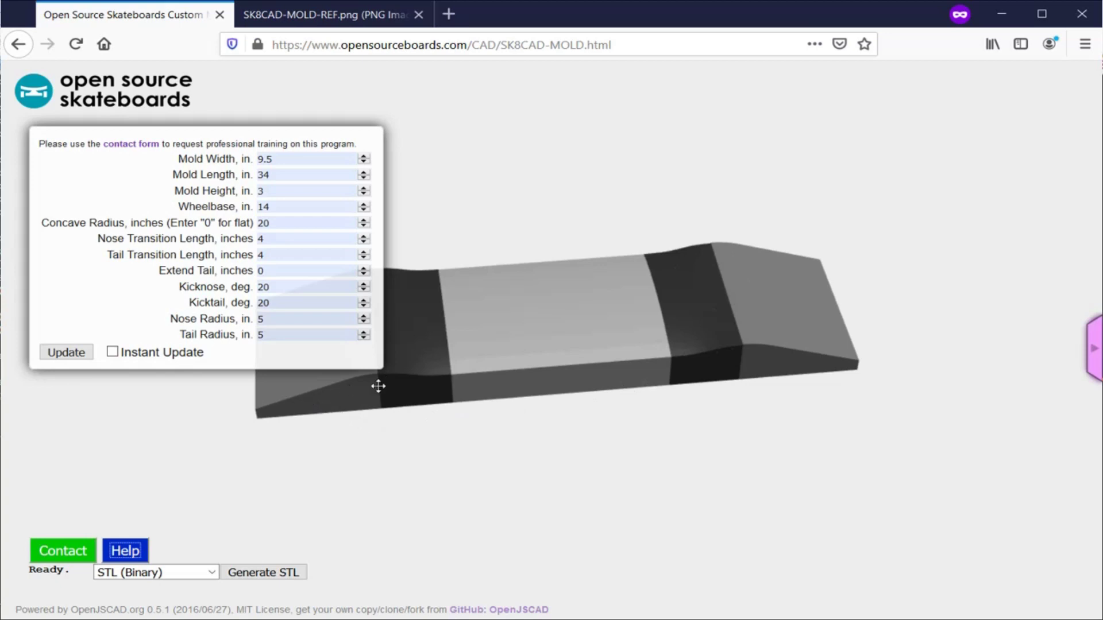
Set Extend Tail to 2, regenerate the mold, and rotate it to inspect the longer tail
{"action": "double_click", "coordinate": [291, 274]}
{"action": "left_click", "coordinate": [81, 350]}
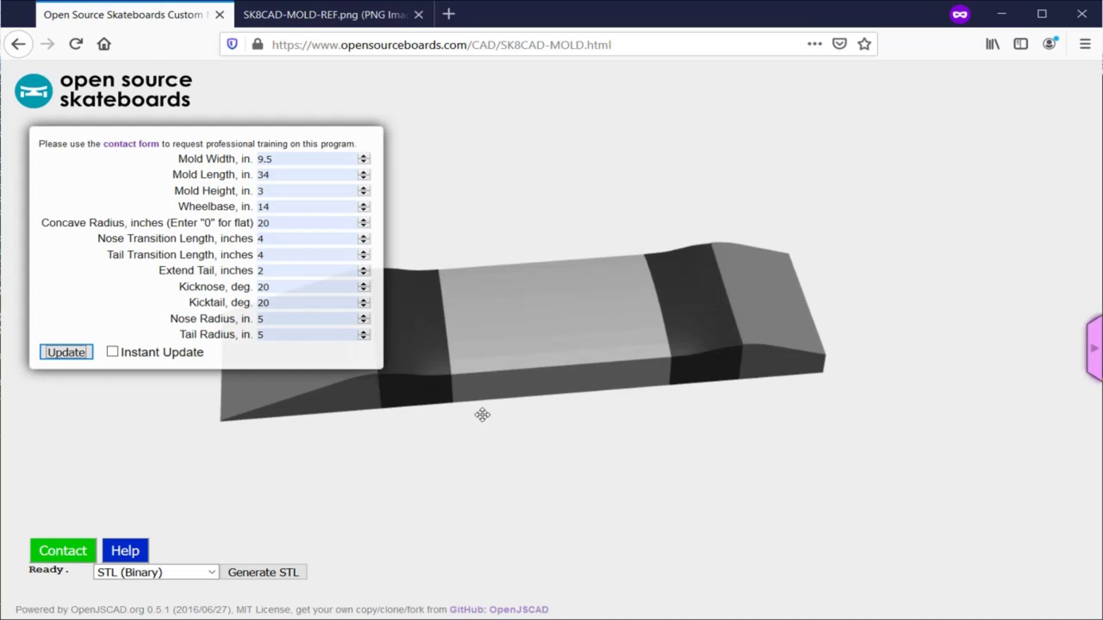
{"action": "mouse_move", "coordinate": [483, 415]}
{"action": "left_mouse_down"}
{"action": "mouse_move", "coordinate": [519, 413]}
{"action": "mouse_move", "coordinate": [500, 414]}
{"action": "left_mouse_up"}
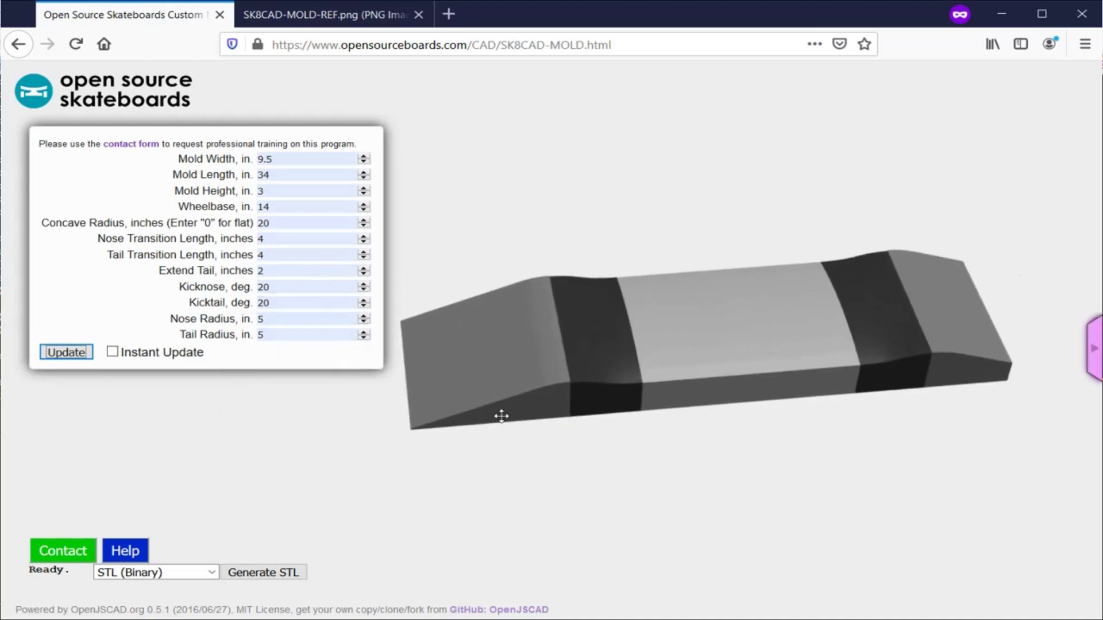
{"action": "left_click_drag", "start_coordinate": [589, 451], "coordinate": [585, 438]}
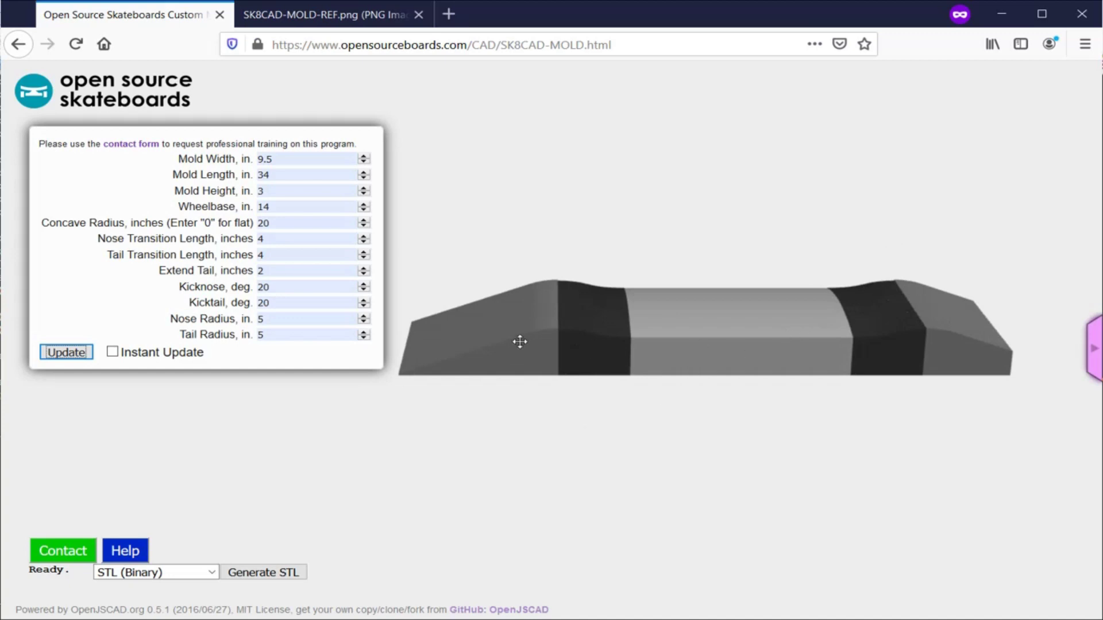
Reset Extend Tail back to 0
{"action": "double_click", "coordinate": [282, 273]}
{"action": "type", "text": "0"}
{"action": "left_click", "coordinate": [273, 287]}
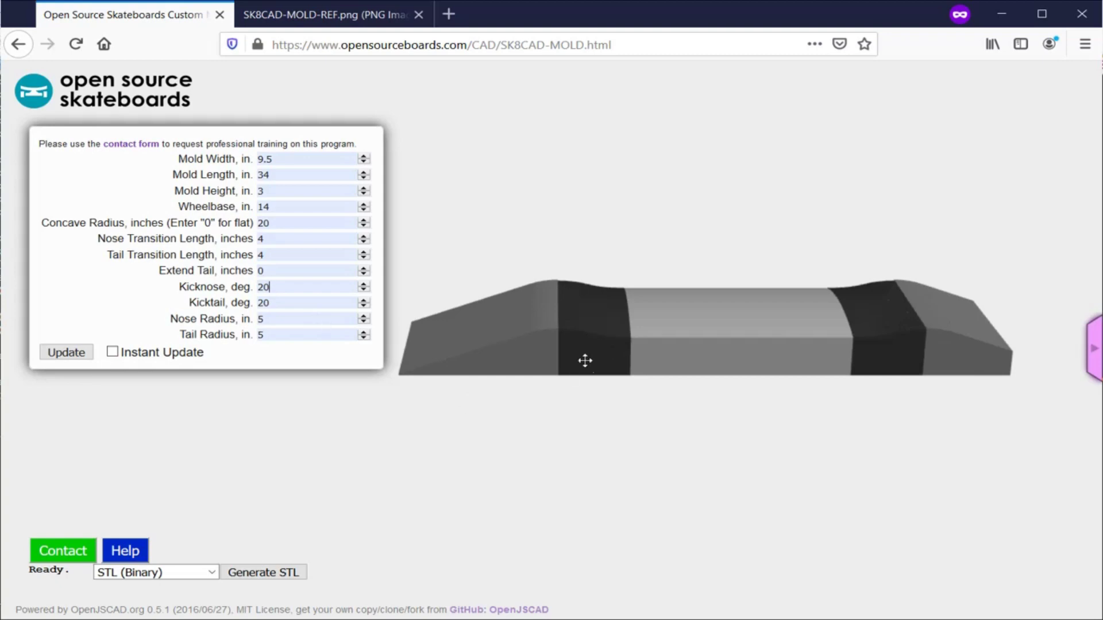
{"action": "left_click_drag", "start_coordinate": [593, 370], "coordinate": [465, 323]}
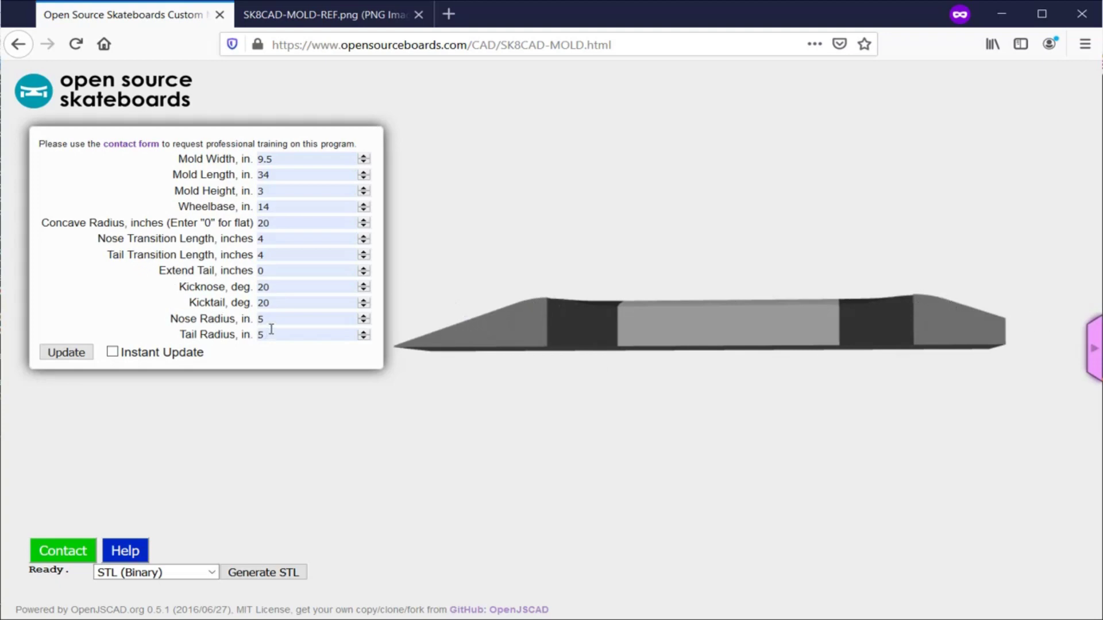
{"action": "scroll", "coordinate": [534, 302], "scroll_direction": "up", "scroll_amount": 5}
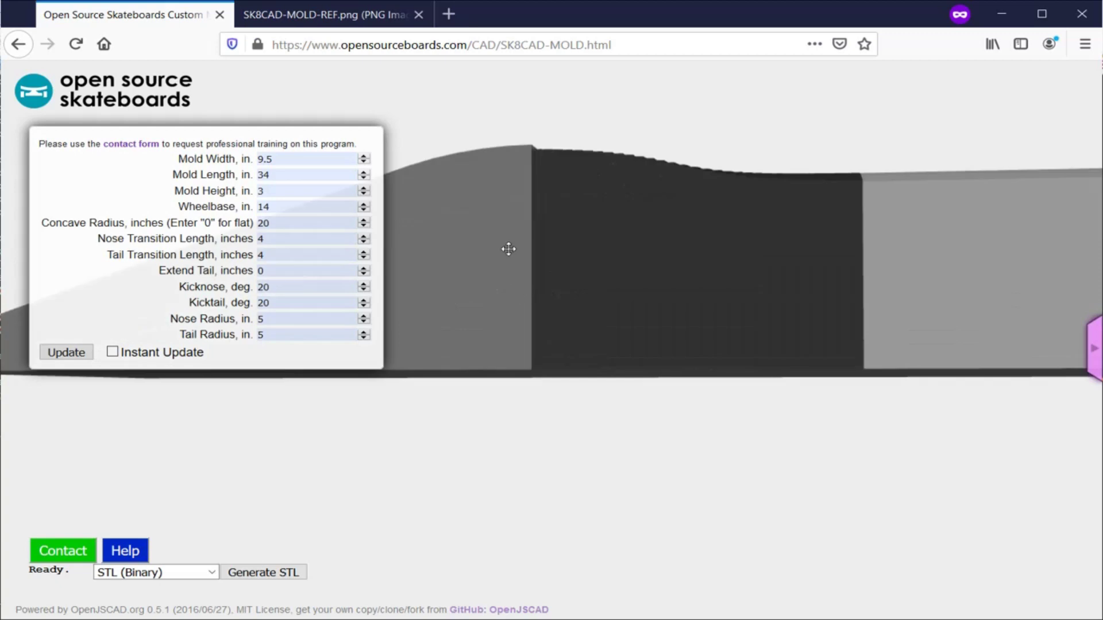
{"action": "middle_click_drag", "start_coordinate": [510, 243], "coordinate": [539, 260]}
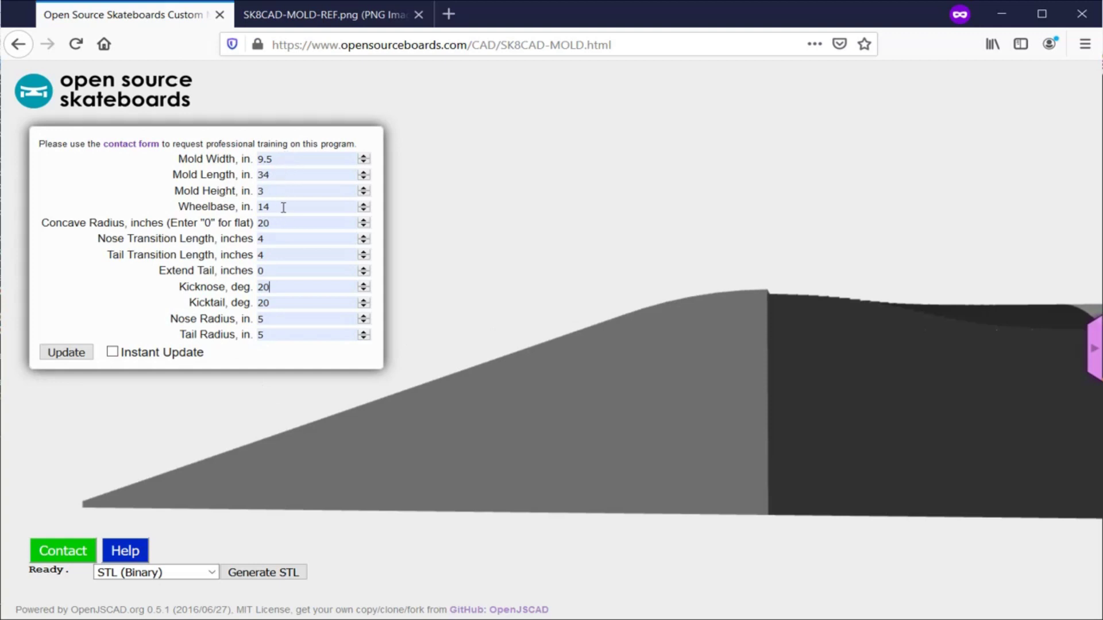
{"action": "scroll", "coordinate": [646, 339], "scroll_direction": "up", "scroll_amount": 1}
{"action": "scroll", "coordinate": [632, 353], "scroll_direction": "down", "scroll_amount": 3}
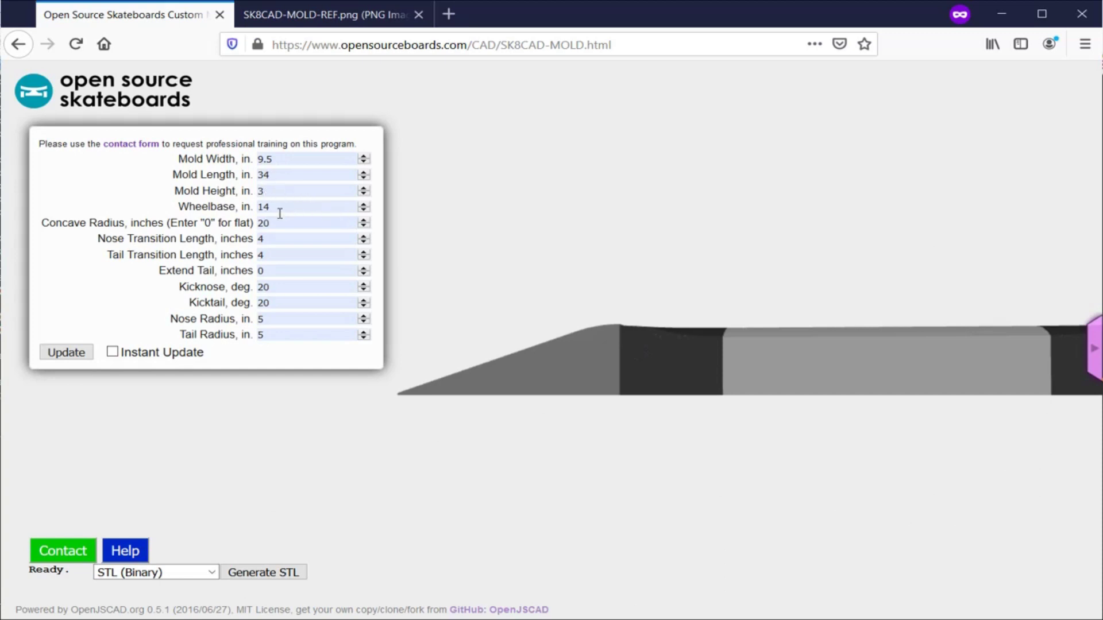
{"action": "left_click_drag", "start_coordinate": [571, 275], "coordinate": [546, 272]}
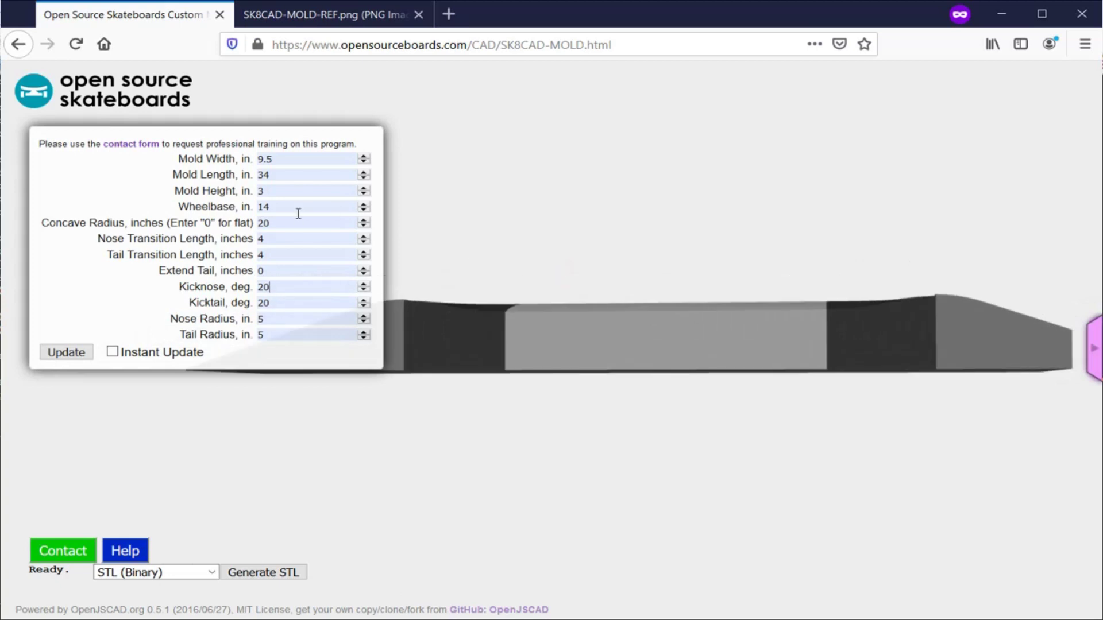
Change wheelbase to 15, concave radius to 30, and nose/tail transitions to 5 and 3
{"action": "double_click", "coordinate": [276, 208]}
{"action": "type", "text": "15"}
{"action": "double_click", "coordinate": [282, 225]}
{"action": "type", "text": "30"}
{"action": "double_click", "coordinate": [313, 239]}
{"action": "double_click", "coordinate": [284, 254]}
{"action": "type", "text": "3"}
Set kicknose to 15° and nose radius to 15, then regenerate and rotate the mold
{"action": "double_click", "coordinate": [285, 289]}
{"action": "type", "text": "15"}
{"action": "left_click", "coordinate": [280, 302]}
{"action": "double_click", "coordinate": [282, 319]}
{"action": "type", "text": "15"}
{"action": "left_click", "coordinate": [87, 356]}
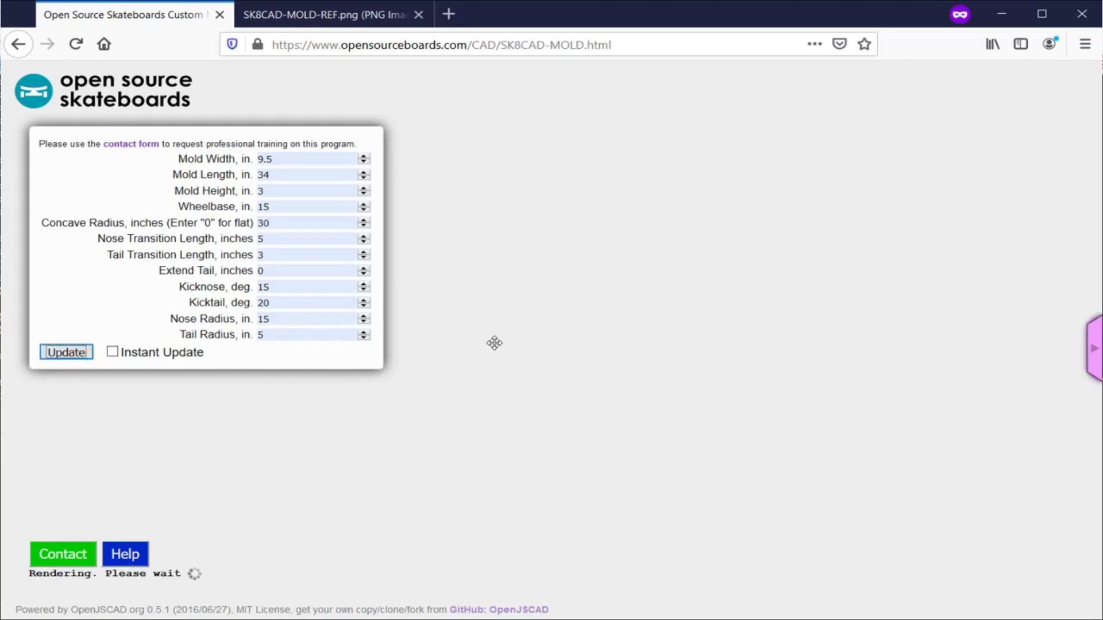
{"action": "scroll", "coordinate": [521, 342], "scroll_direction": "down", "scroll_amount": 5}
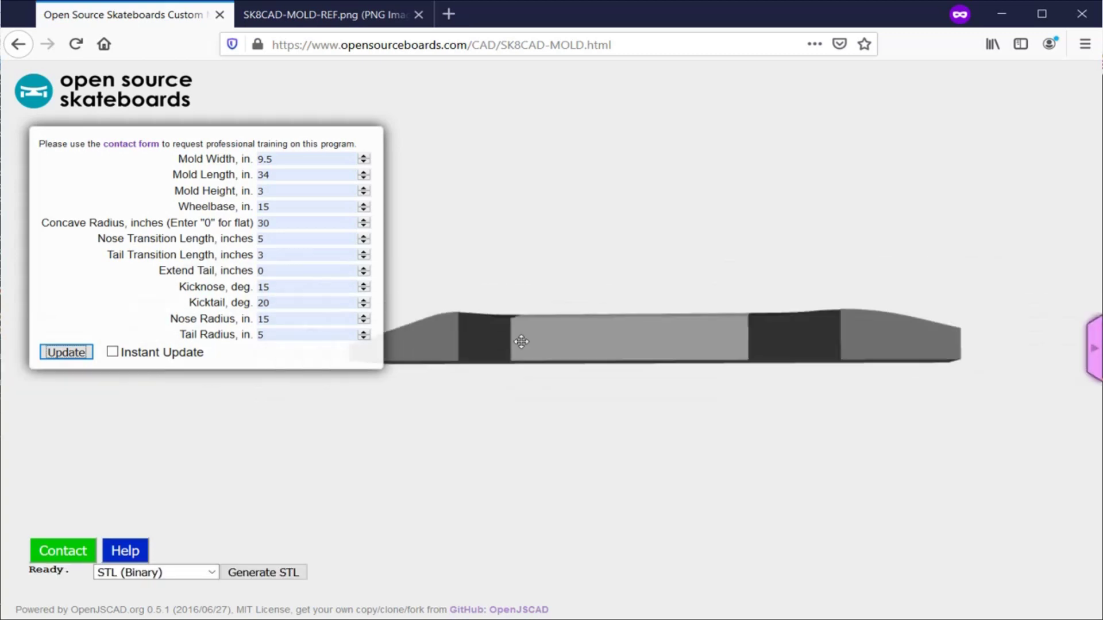
{"action": "left_click_drag", "start_coordinate": [527, 339], "coordinate": [680, 347]}
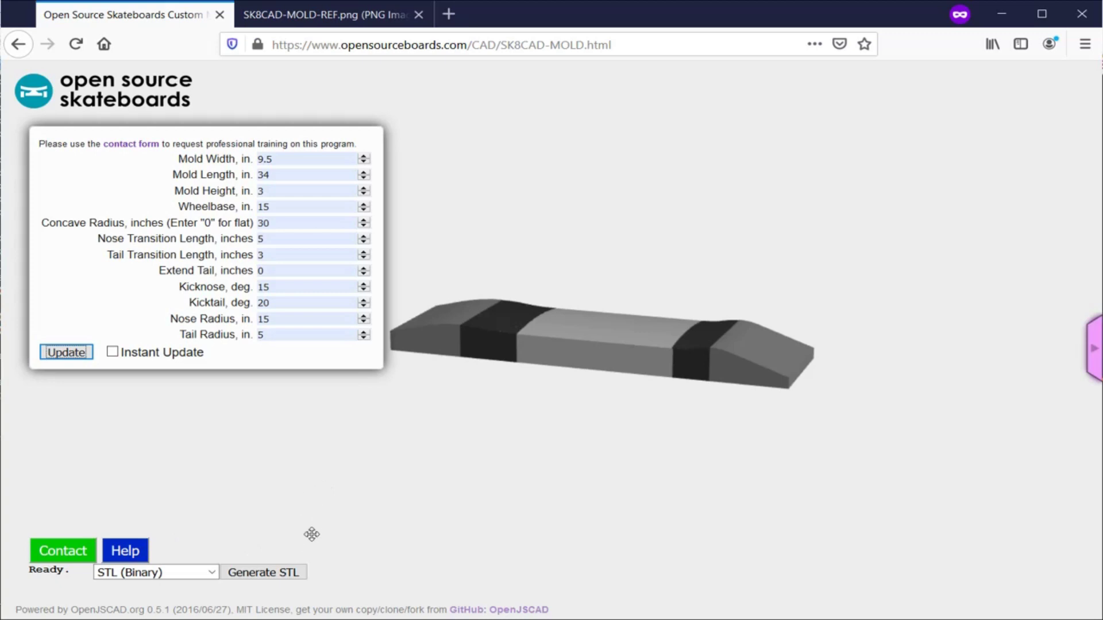
Generate the mold STL, save openjscad.stl through Firefox's Save File dialog, then close the donation popup
{"action": "left_click", "coordinate": [268, 573]}
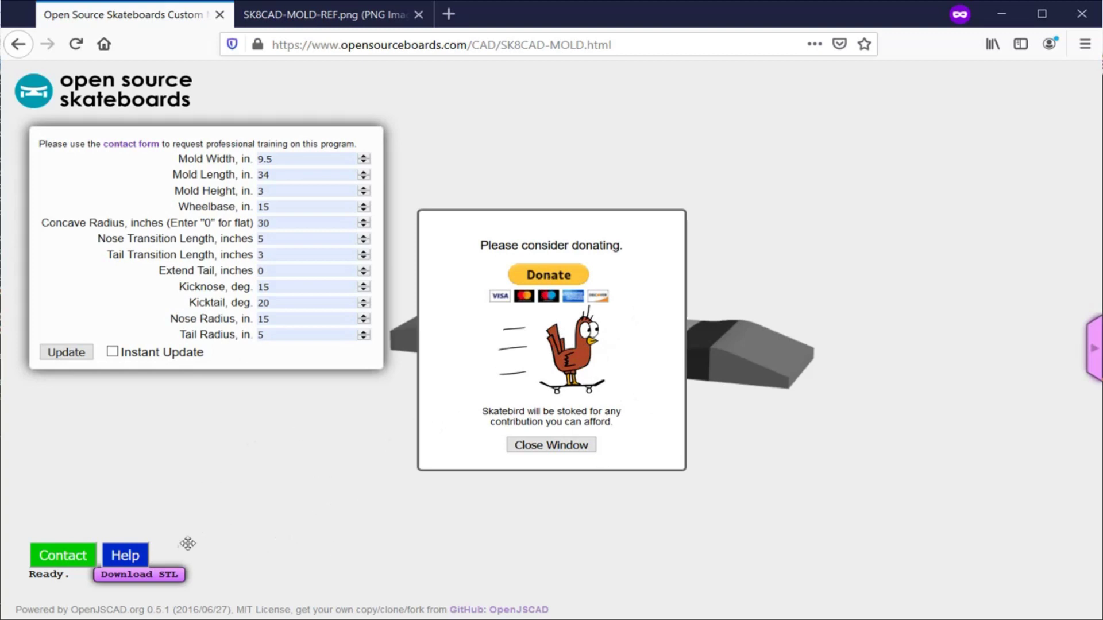
{"action": "left_click", "coordinate": [164, 573]}
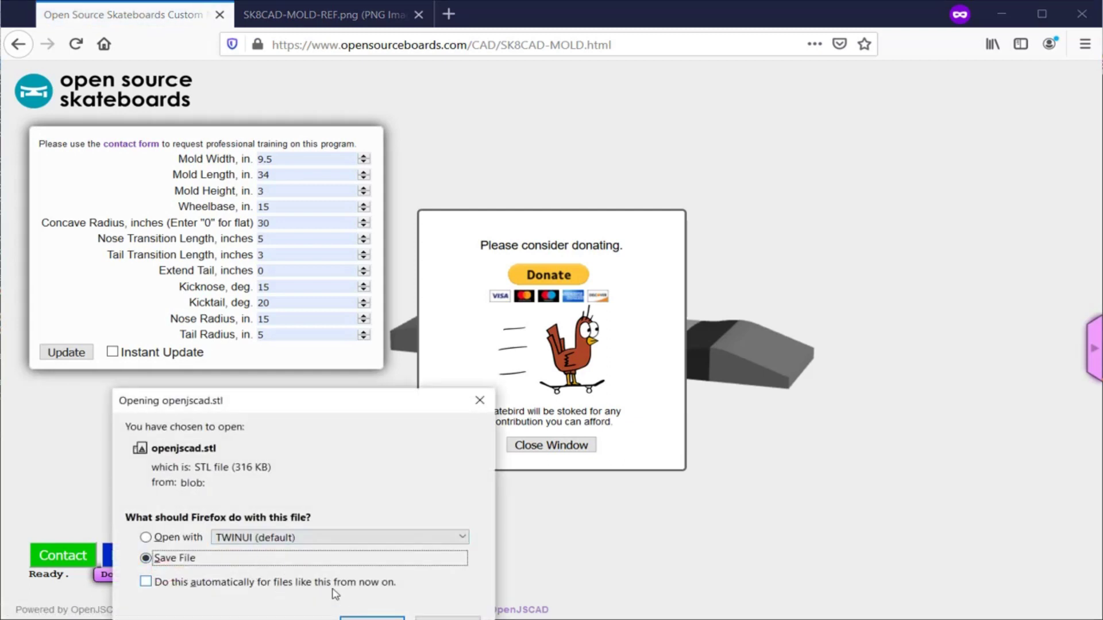
{"action": "left_click", "coordinate": [371, 618]}
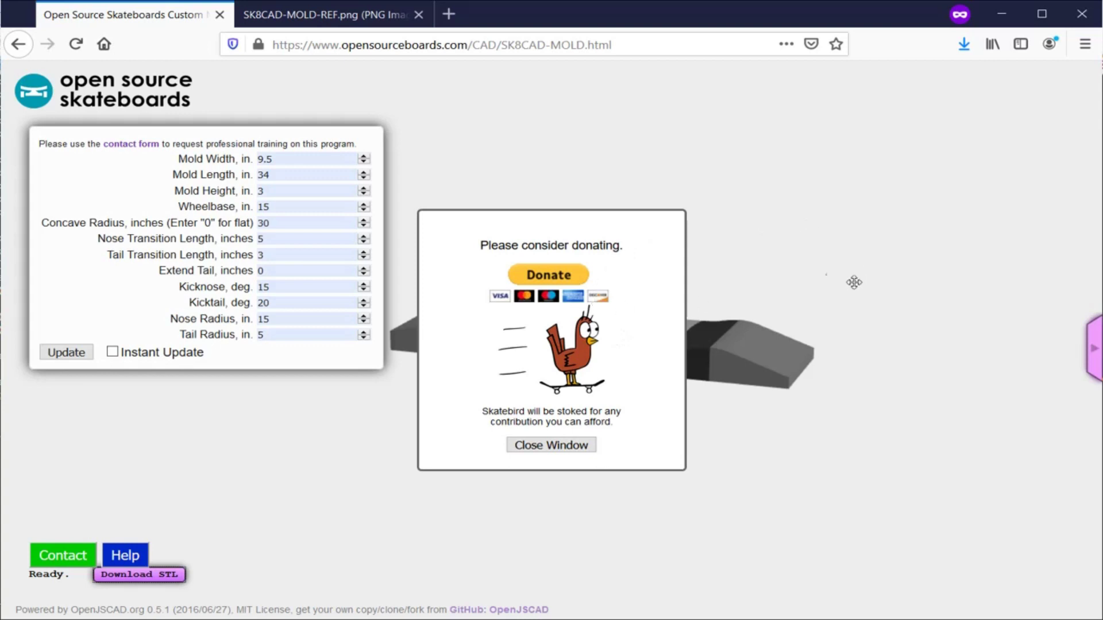
{"action": "left_click", "coordinate": [571, 444]}
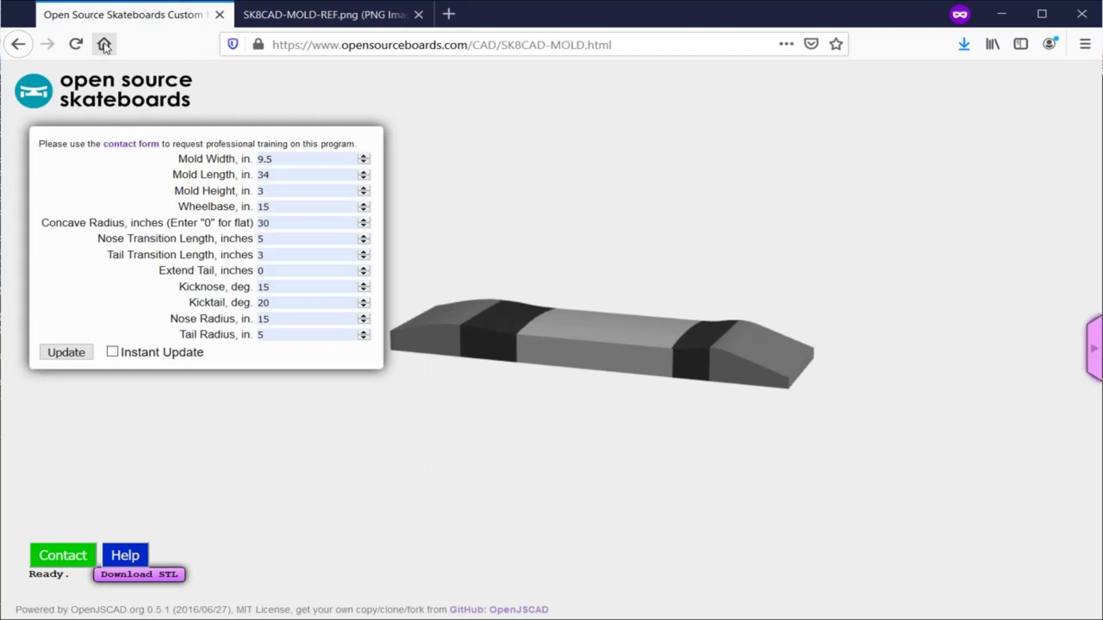
Reload to default parameters (14 in wheelbase, 20 in concave) and scroll through the JSCAD source
{"action": "left_click", "coordinate": [84, 45]}
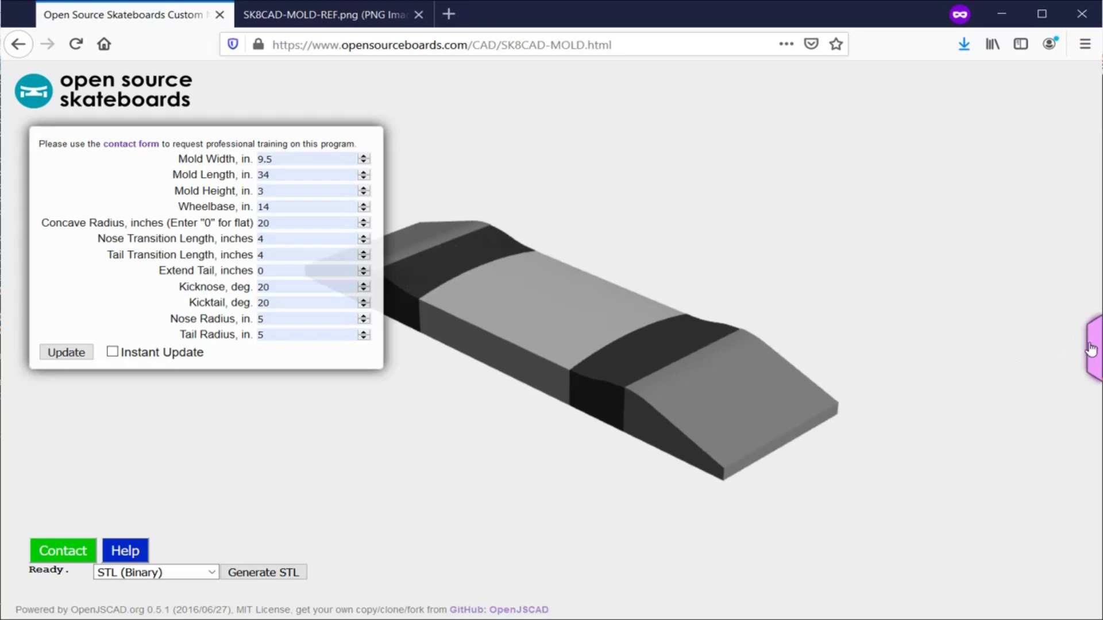
{"action": "left_click", "coordinate": [1091, 349]}
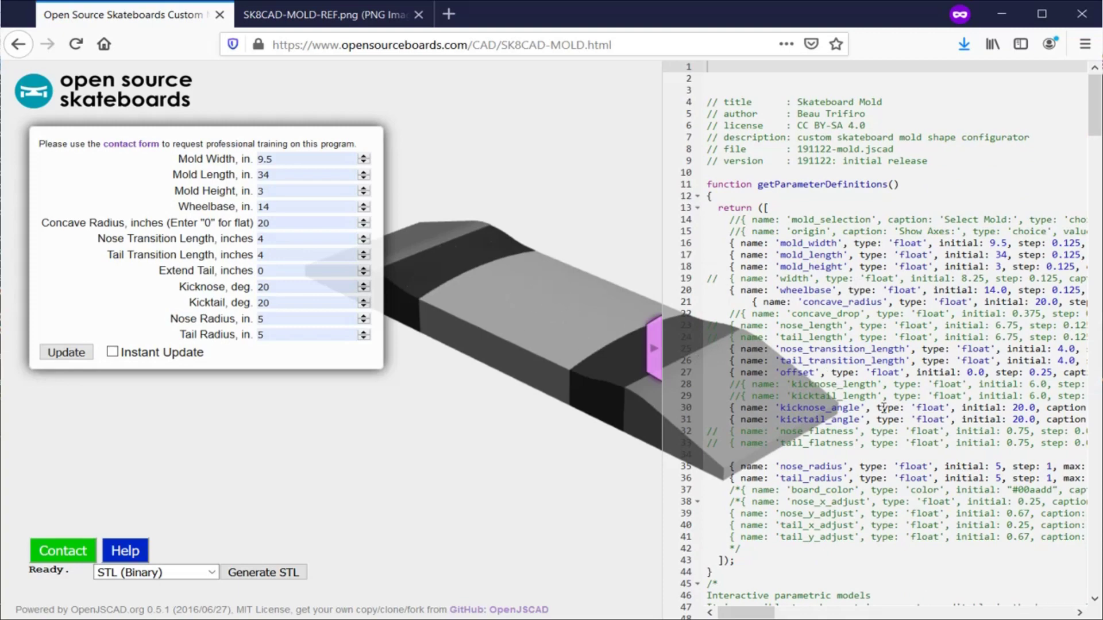
{"action": "scroll", "coordinate": [874, 372], "scroll_direction": "down", "scroll_amount": 12}
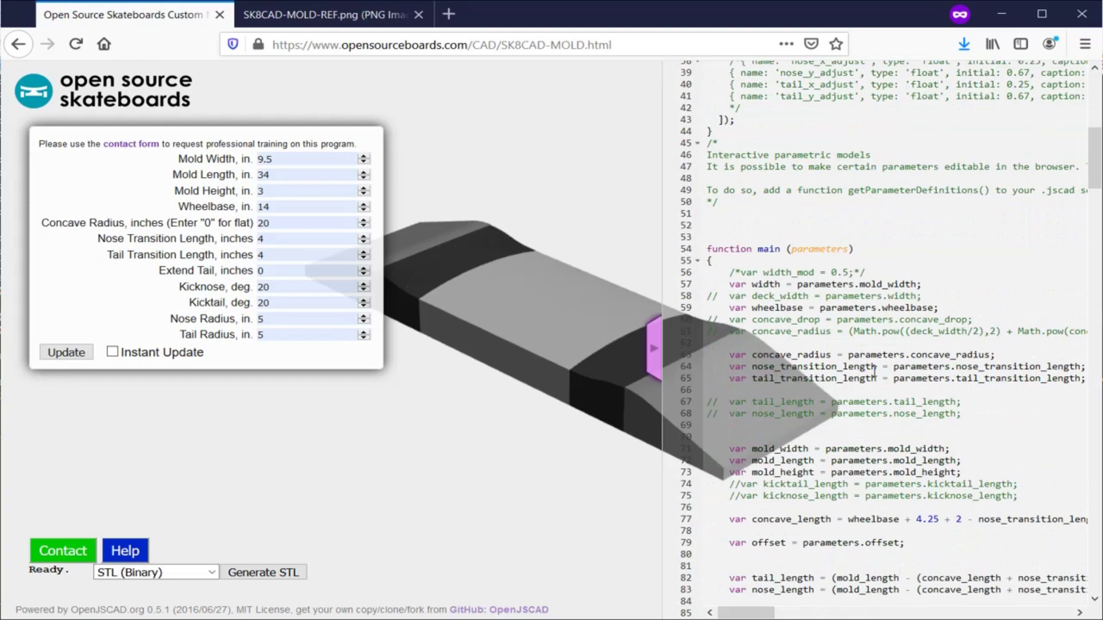
{"action": "scroll", "coordinate": [889, 378], "scroll_direction": "down", "scroll_amount": 6}
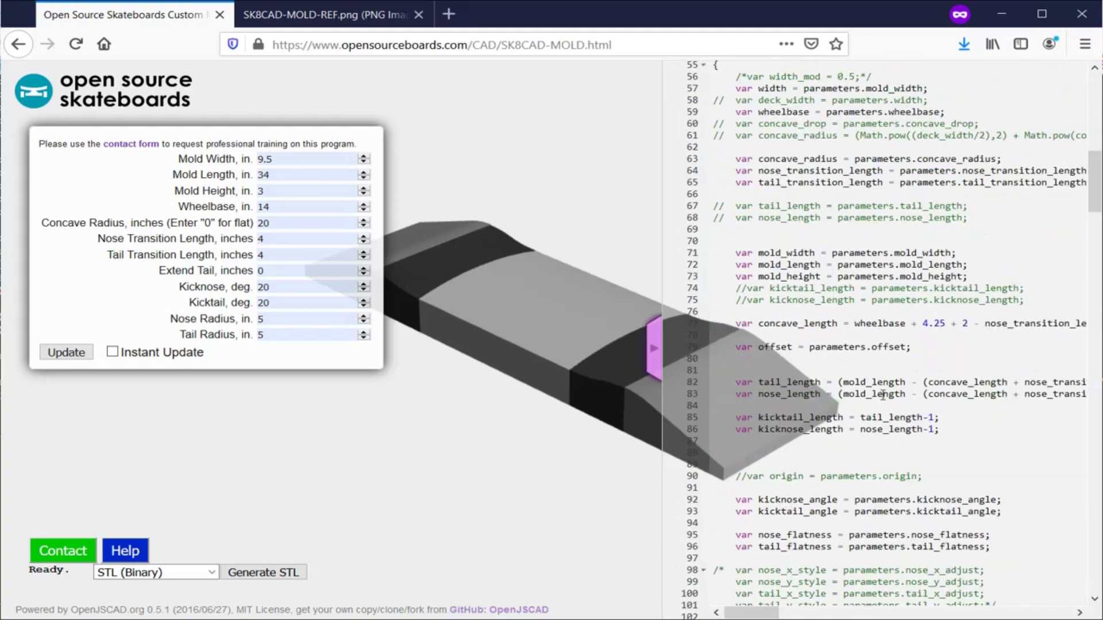
{"action": "scroll", "coordinate": [883, 396], "scroll_direction": "up", "scroll_amount": 17}
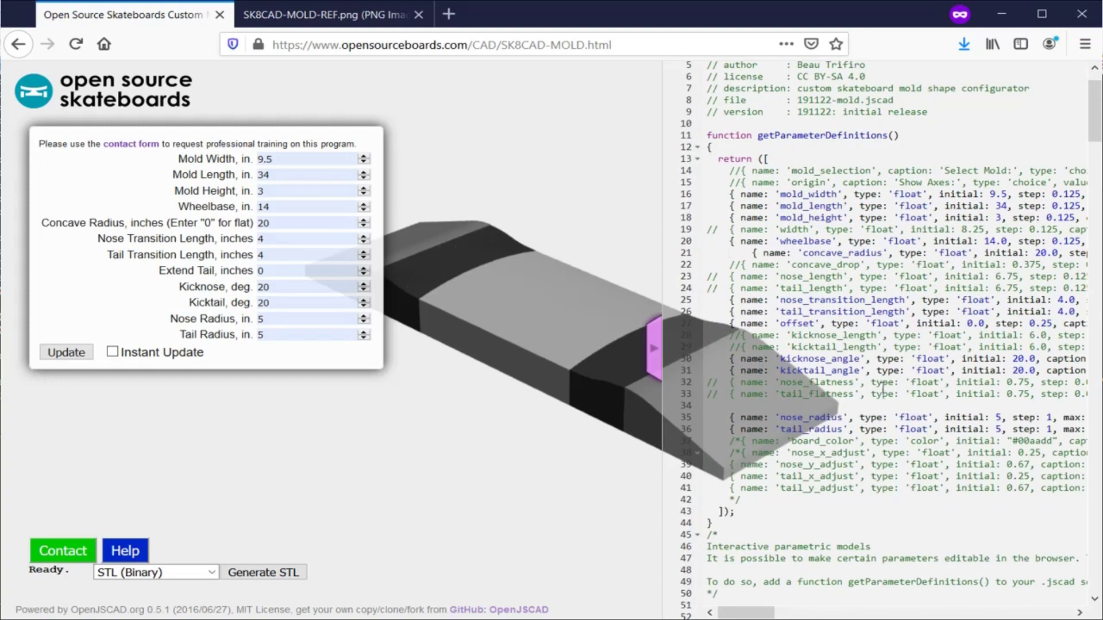
{"action": "scroll", "coordinate": [883, 388], "scroll_direction": "down", "scroll_amount": 15}
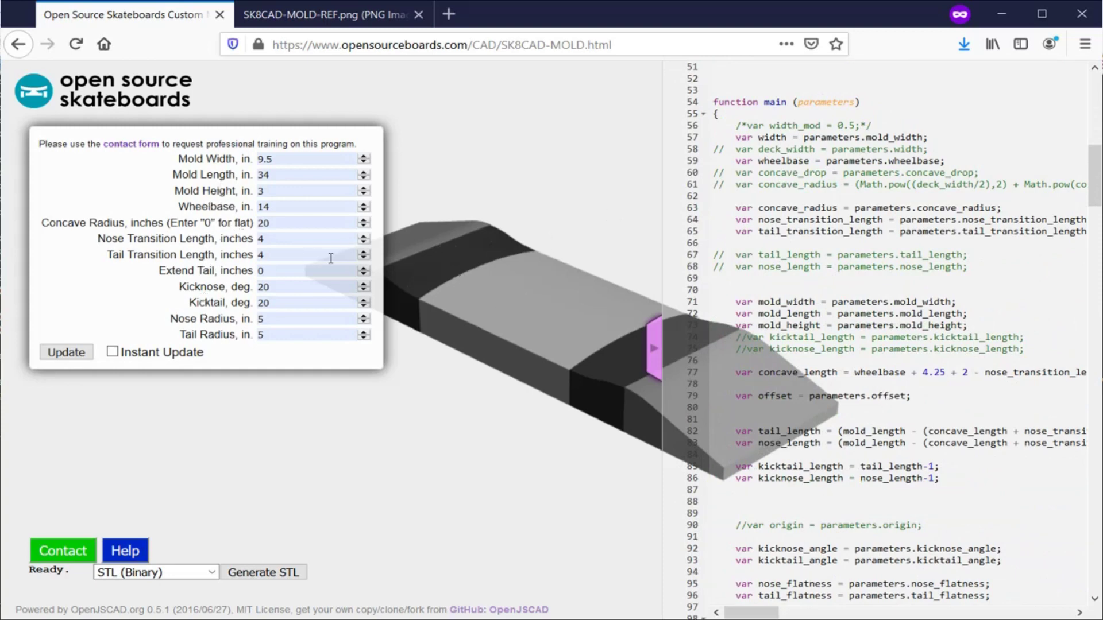
{"action": "scroll", "coordinate": [859, 384], "scroll_direction": "down", "scroll_amount": 8}
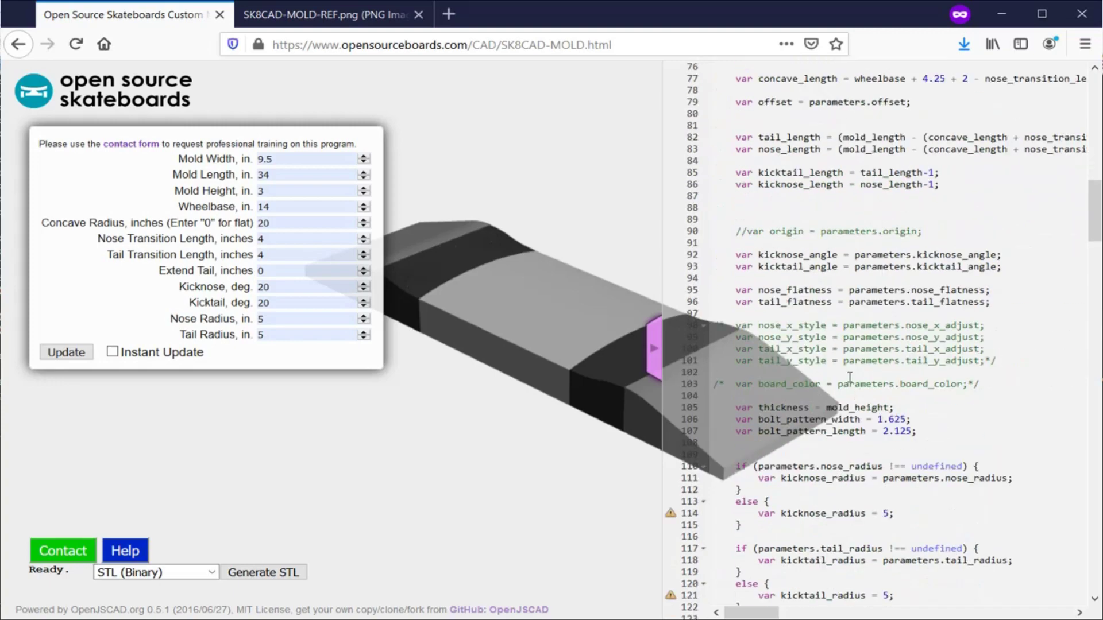
{"action": "scroll", "coordinate": [849, 376], "scroll_direction": "up", "scroll_amount": 20}
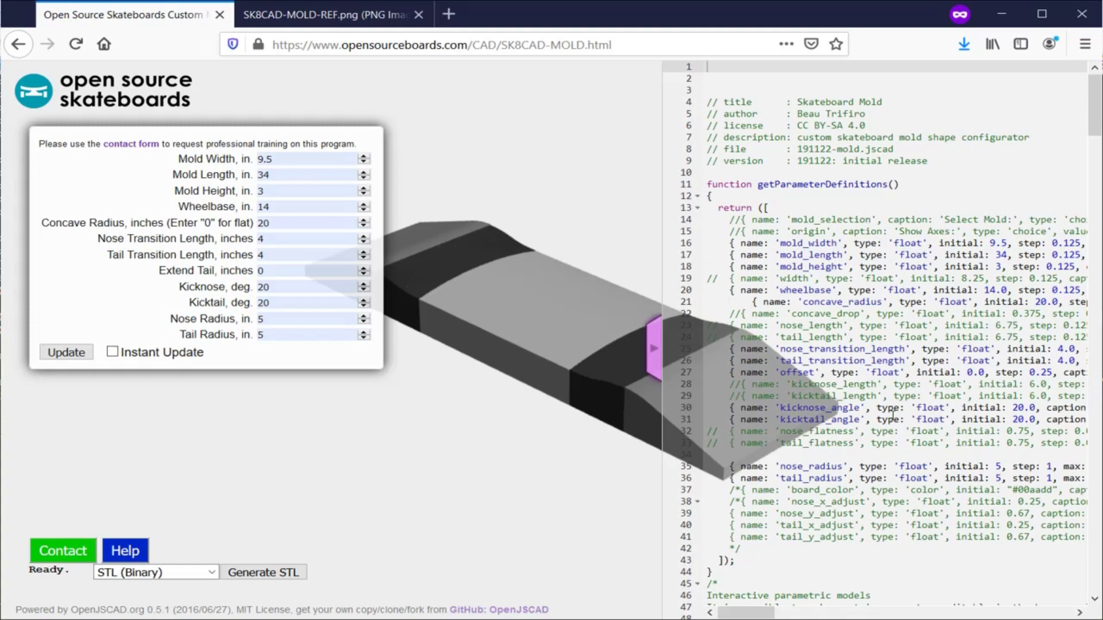
{"action": "scroll", "coordinate": [892, 413], "scroll_direction": "down", "scroll_amount": 14}
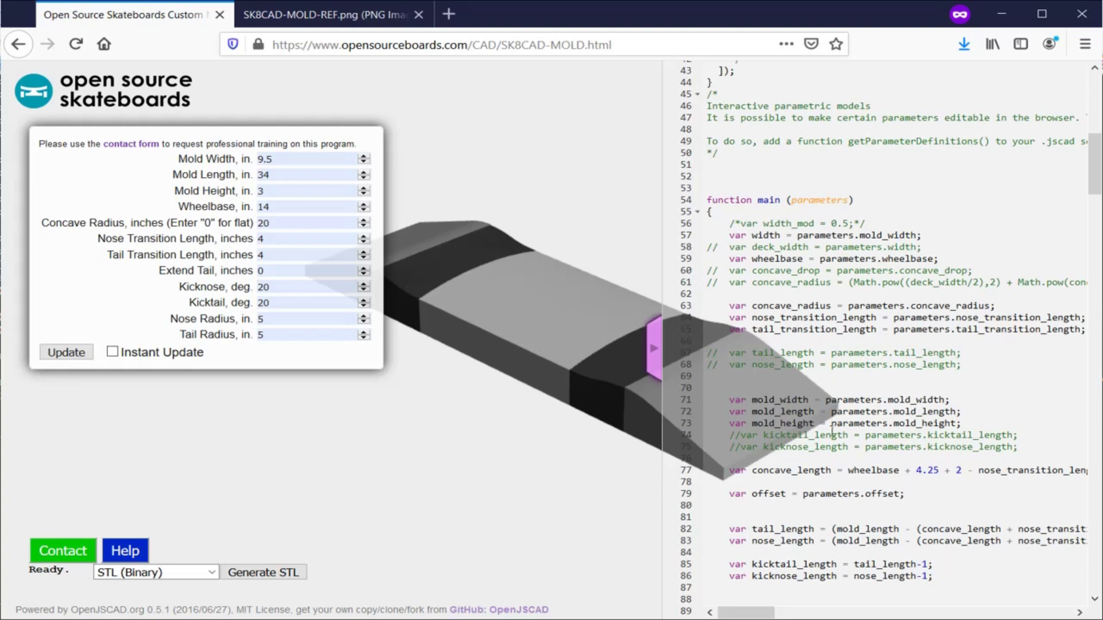
{"action": "scroll", "coordinate": [842, 442], "scroll_direction": "down", "scroll_amount": 3}
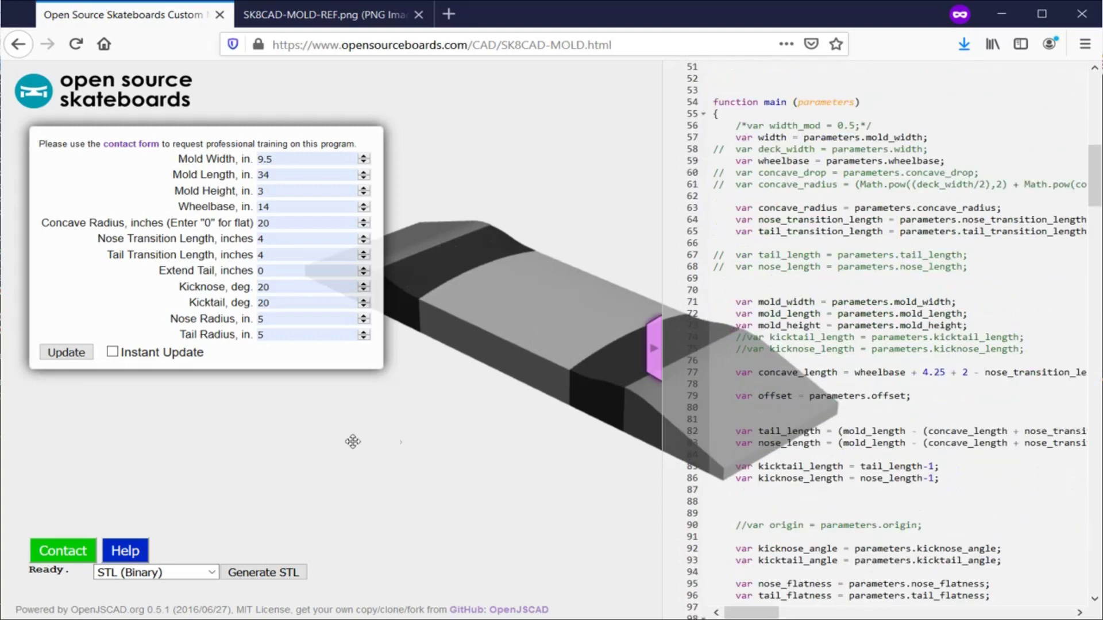
Consult the reference drawing, then scroll the getParameterDefinitions code (mold_width 9.5, wheelbase 14.0)
{"action": "left_click", "coordinate": [127, 552]}
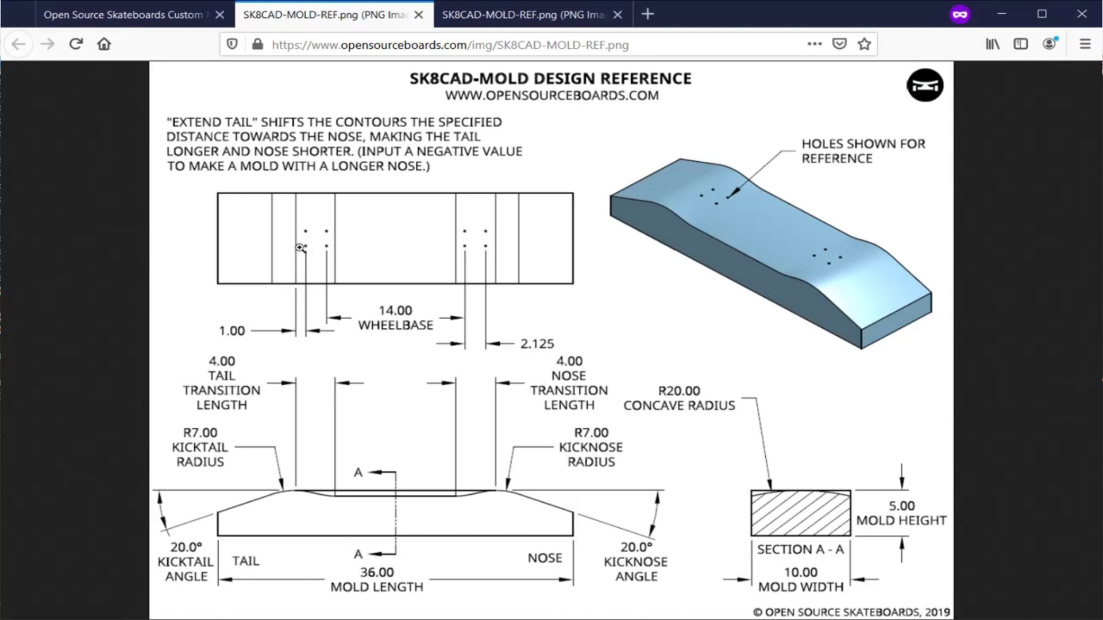
{"action": "left_click", "coordinate": [181, 16]}
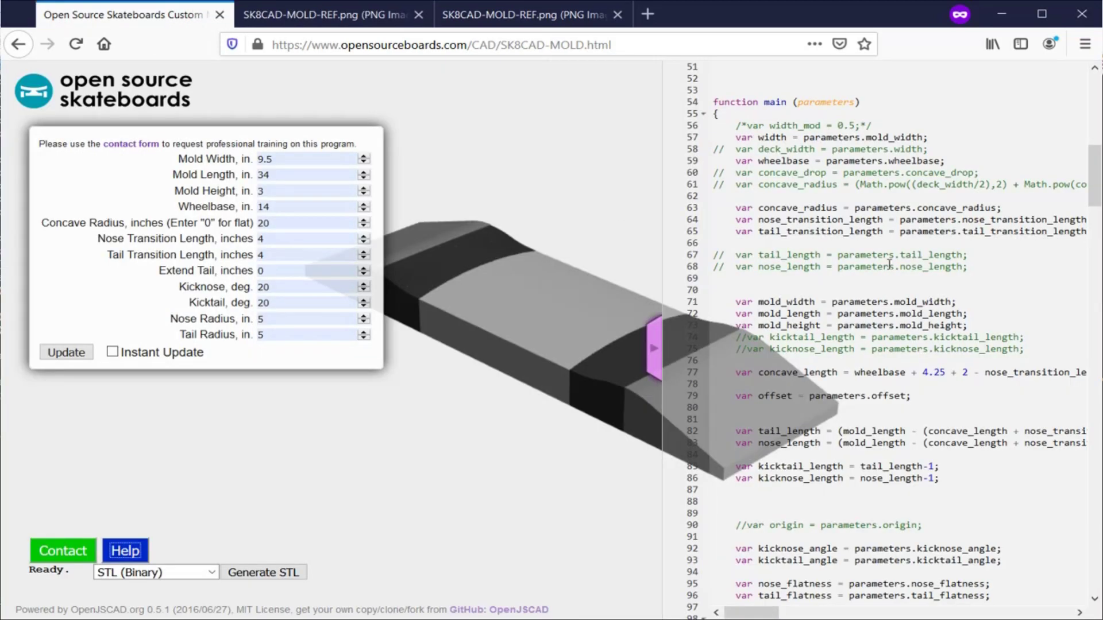
{"action": "scroll", "coordinate": [890, 265], "scroll_direction": "down", "scroll_amount": 6}
{"action": "scroll", "coordinate": [885, 302], "scroll_direction": "down", "scroll_amount": 9}
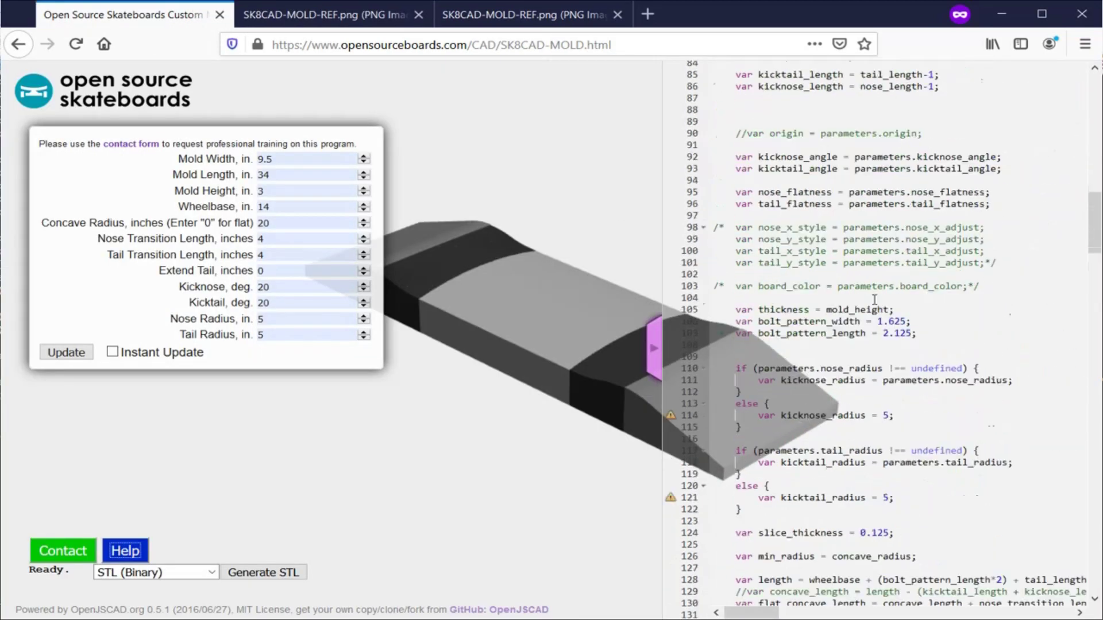
{"action": "scroll", "coordinate": [874, 294], "scroll_direction": "down", "scroll_amount": 4}
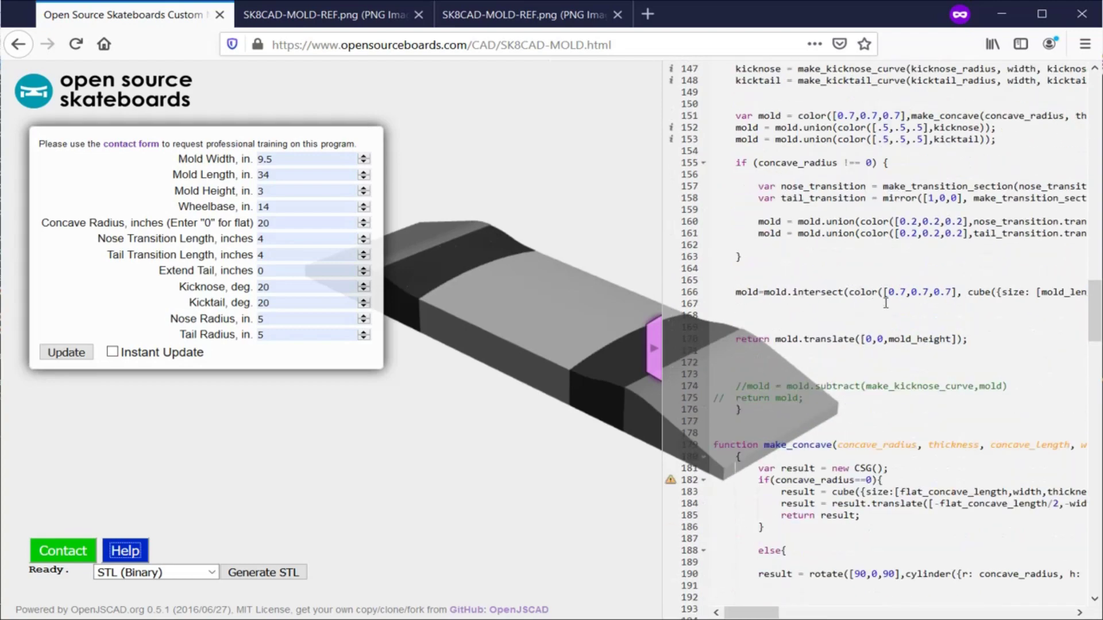
{"action": "scroll", "coordinate": [888, 305], "scroll_direction": "up", "scroll_amount": 20}
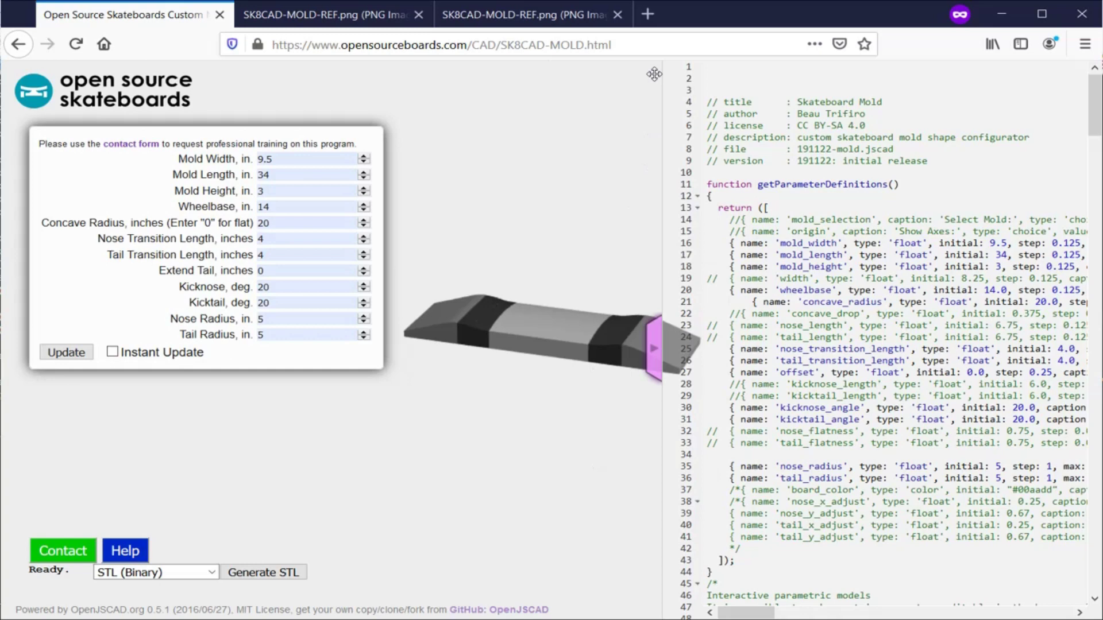
Load openjscad.org in a new private tab, inspect its example code, then return to the mold configurator
{"action": "left_click", "coordinate": [649, 14]}
{"action": "type", "text": "openjscad"}
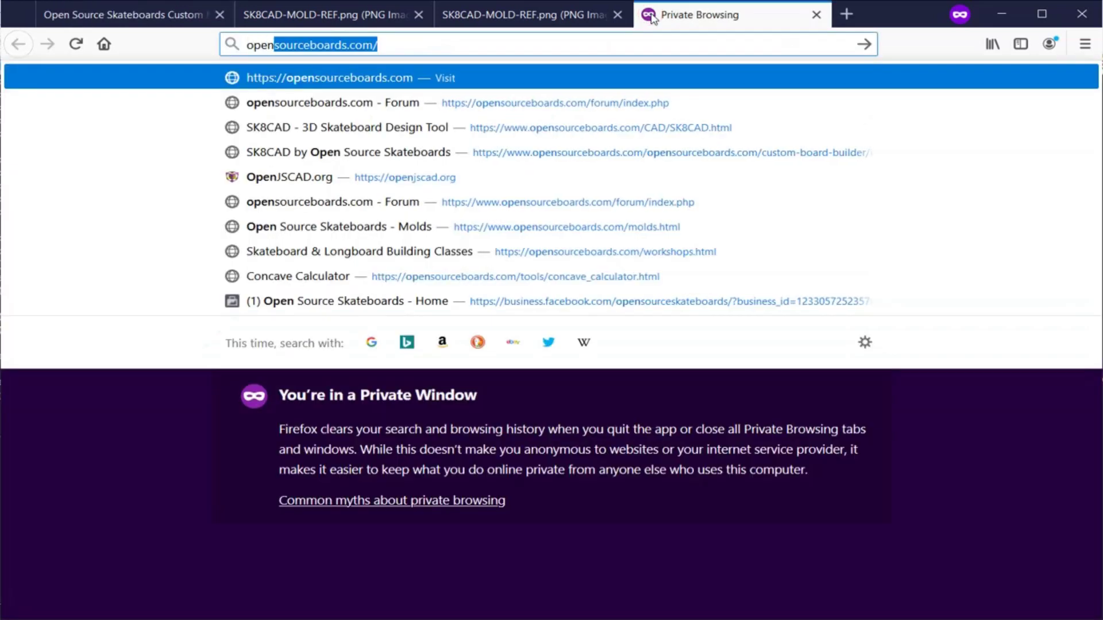
{"action": "type", "text": ".o"}
{"action": "key", "text": "Return"}
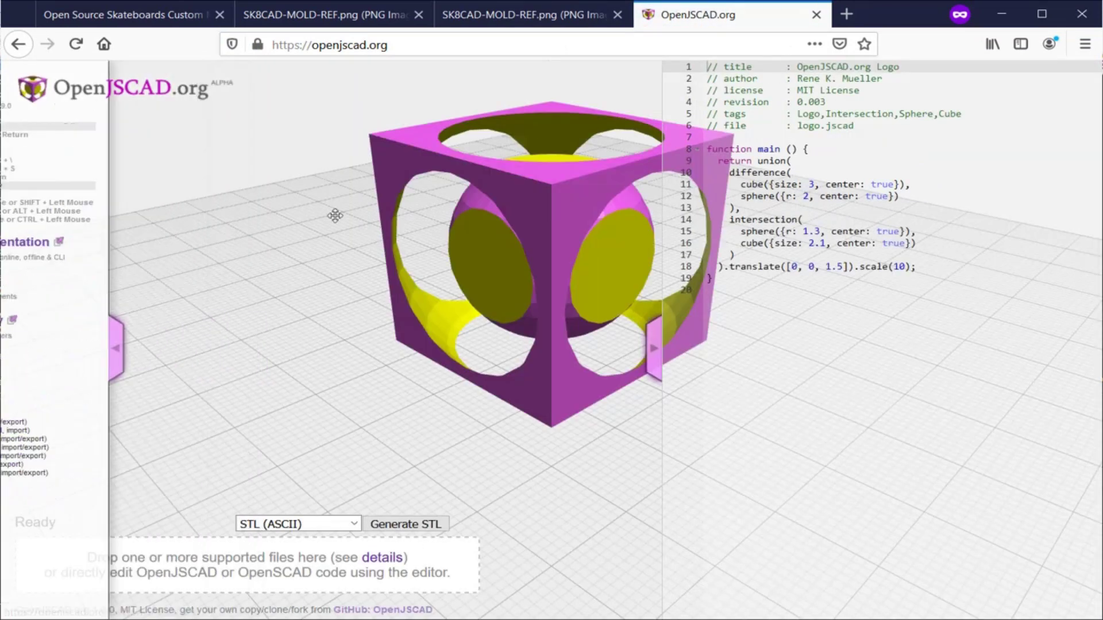
{"action": "mouse_move", "coordinate": [11, 327]}
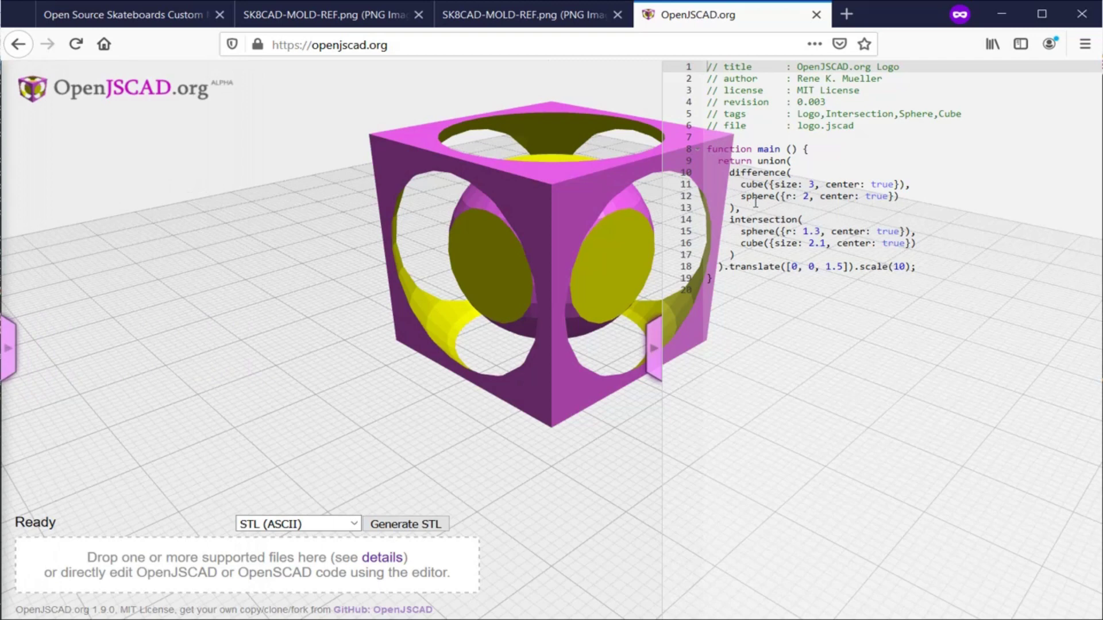
{"action": "left_click", "coordinate": [781, 197]}
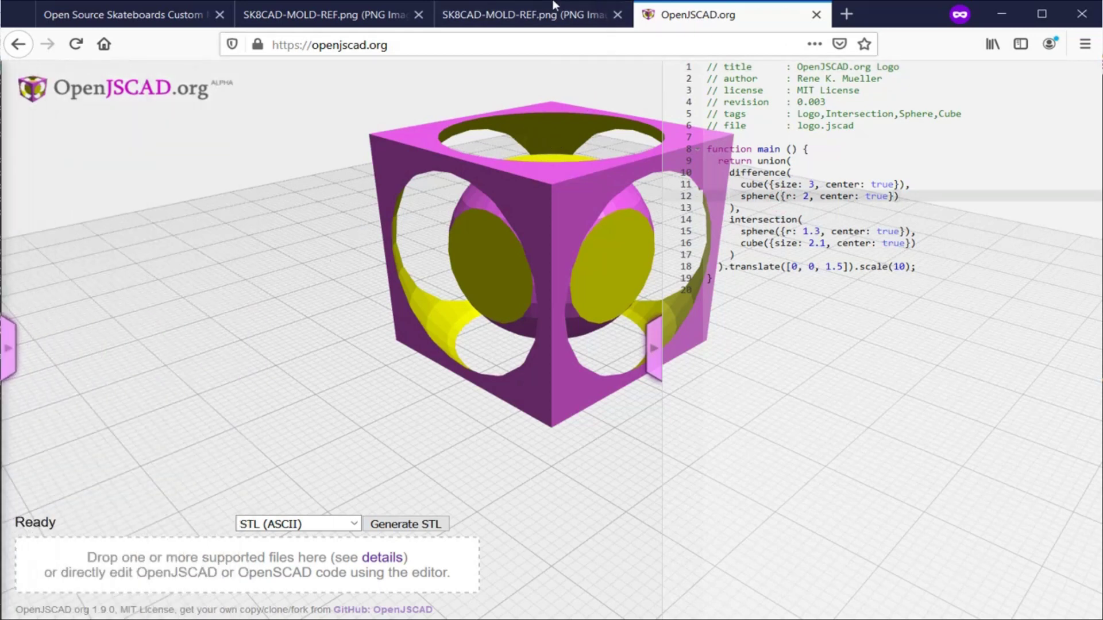
{"action": "left_click", "coordinate": [167, 22]}
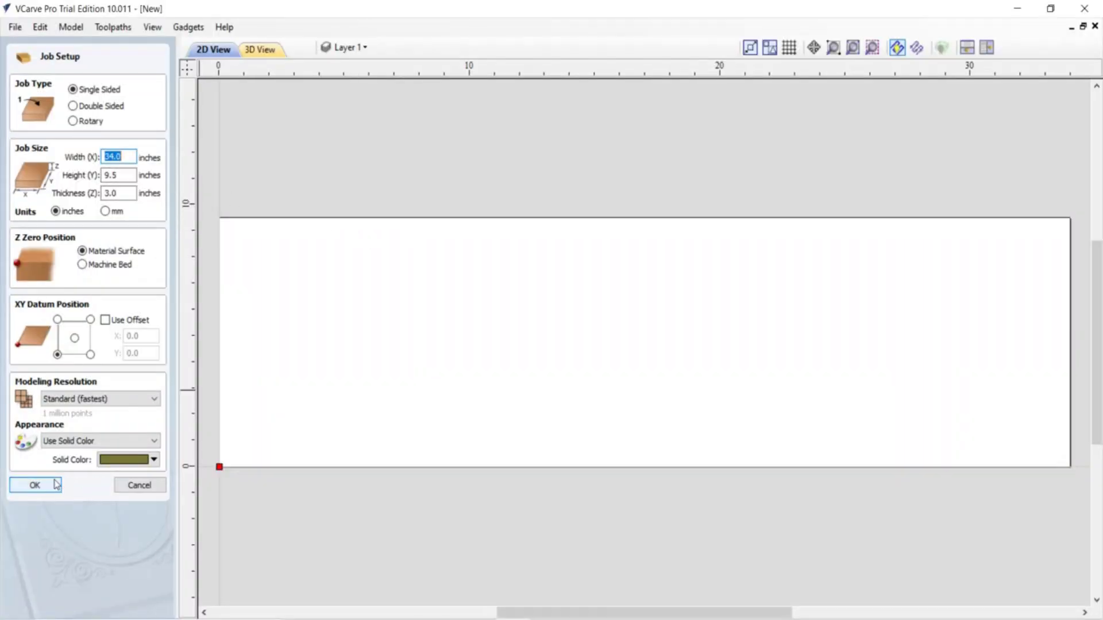
Accept the 34 × 9.5 × 3 inch job and import the mold STL as component openjscad(1)
{"action": "left_click", "coordinate": [35, 486]}
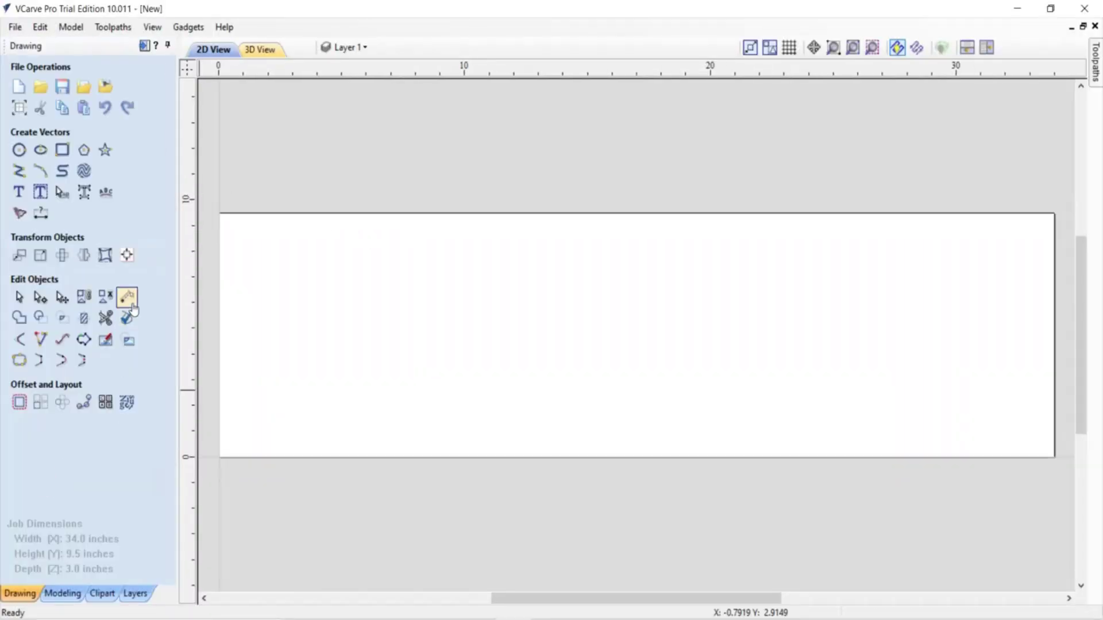
{"action": "left_click", "coordinate": [15, 27]}
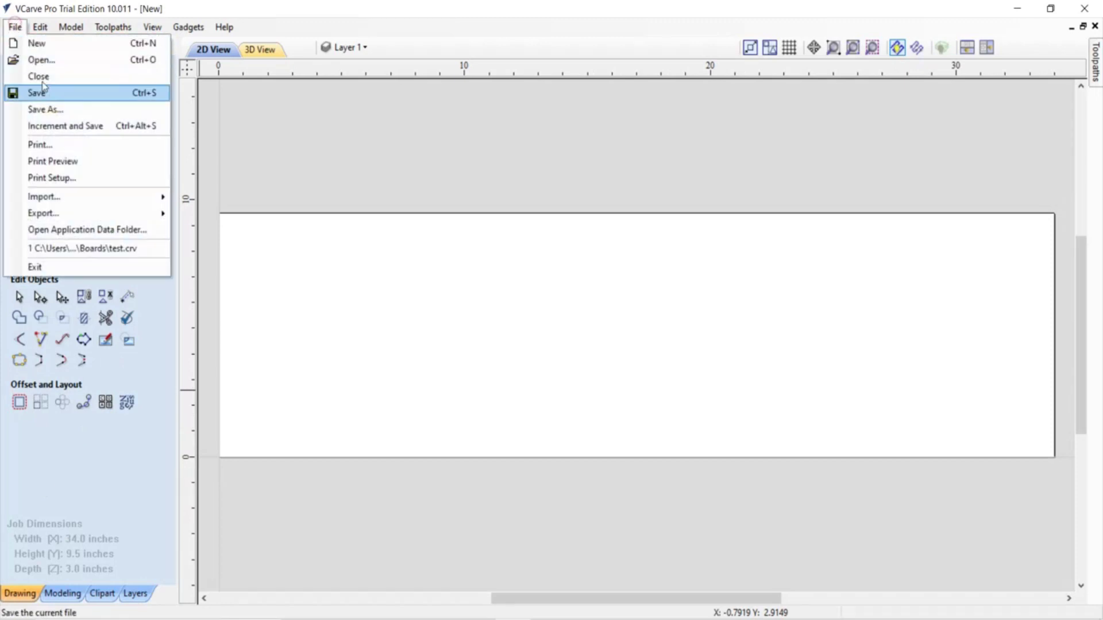
{"action": "mouse_move", "coordinate": [69, 197]}
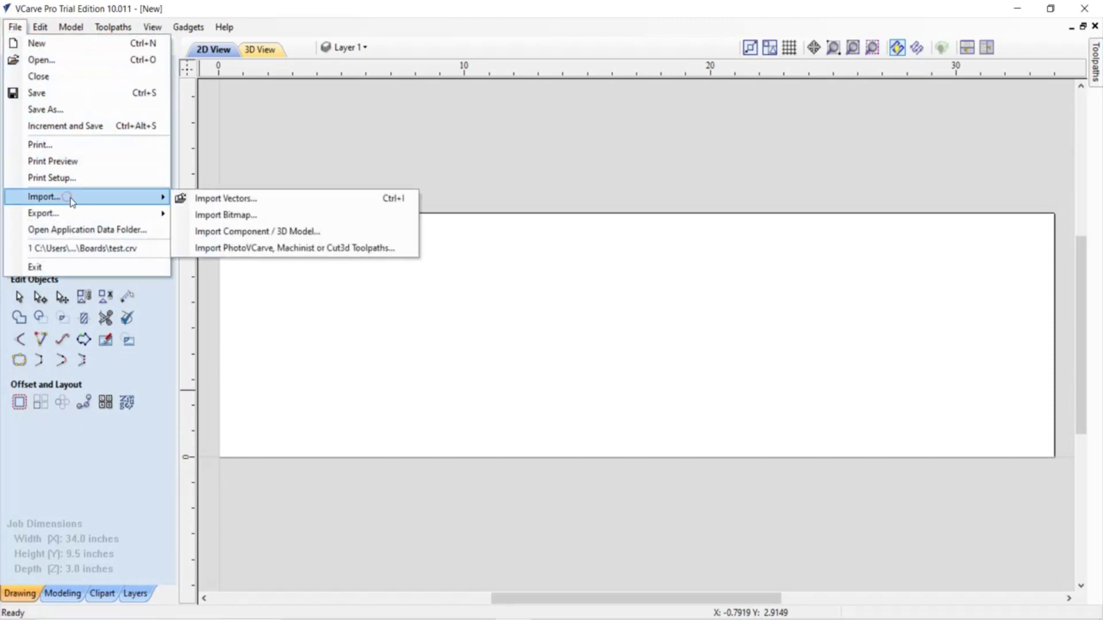
{"action": "left_click", "coordinate": [286, 233]}
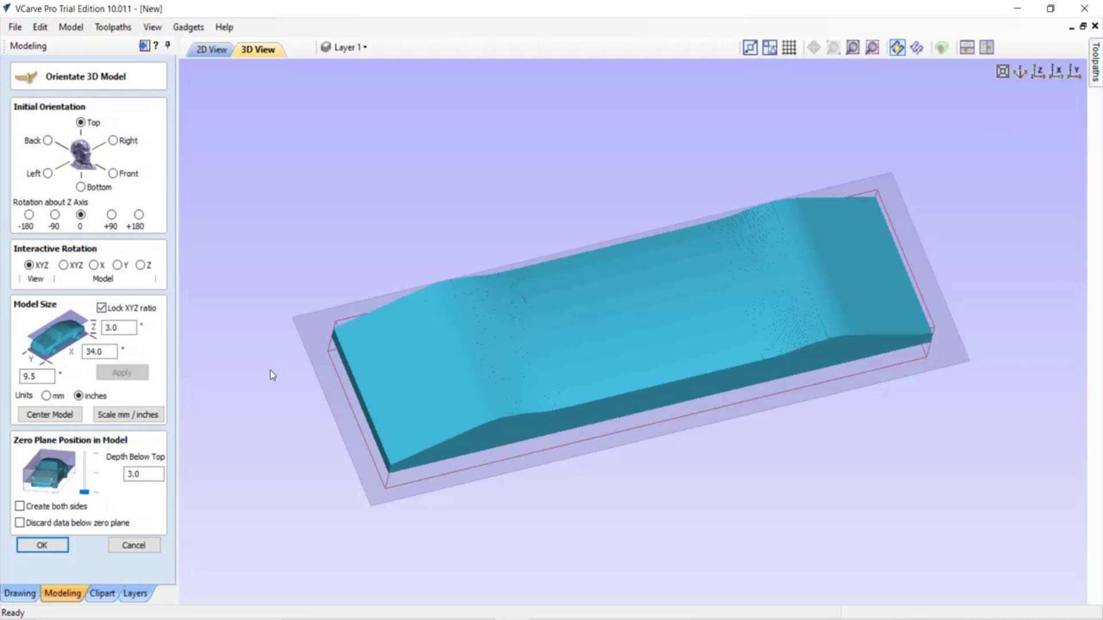
{"action": "left_click", "coordinate": [42, 546]}
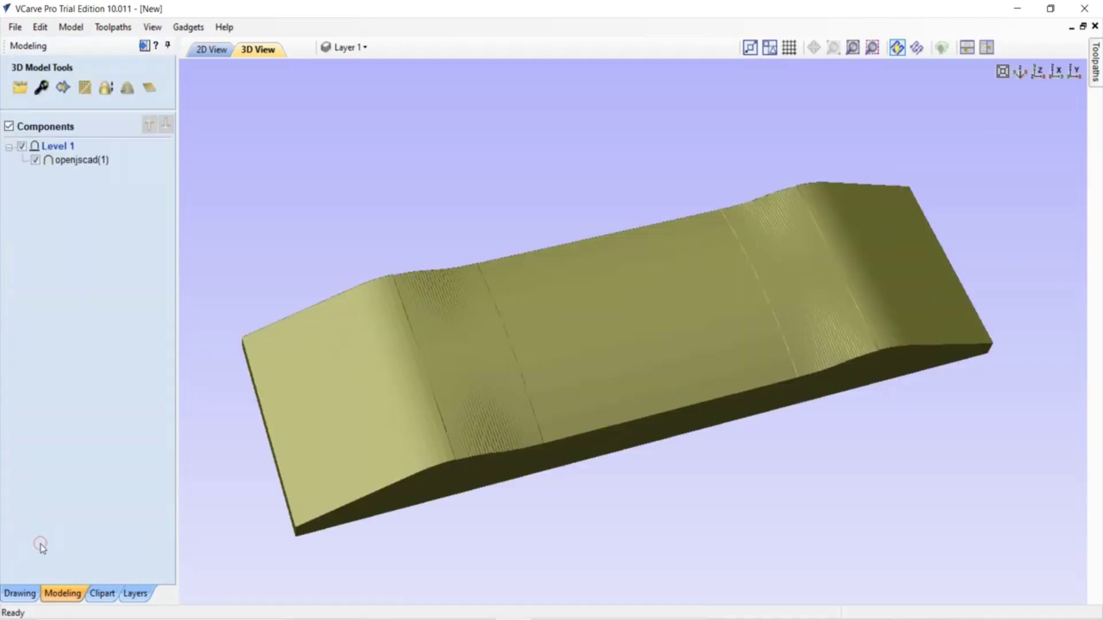
{"action": "left_click_drag", "start_coordinate": [597, 494], "coordinate": [660, 433]}
Confirm the 3-inch material setup for the job
{"action": "left_click", "coordinate": [1095, 63]}
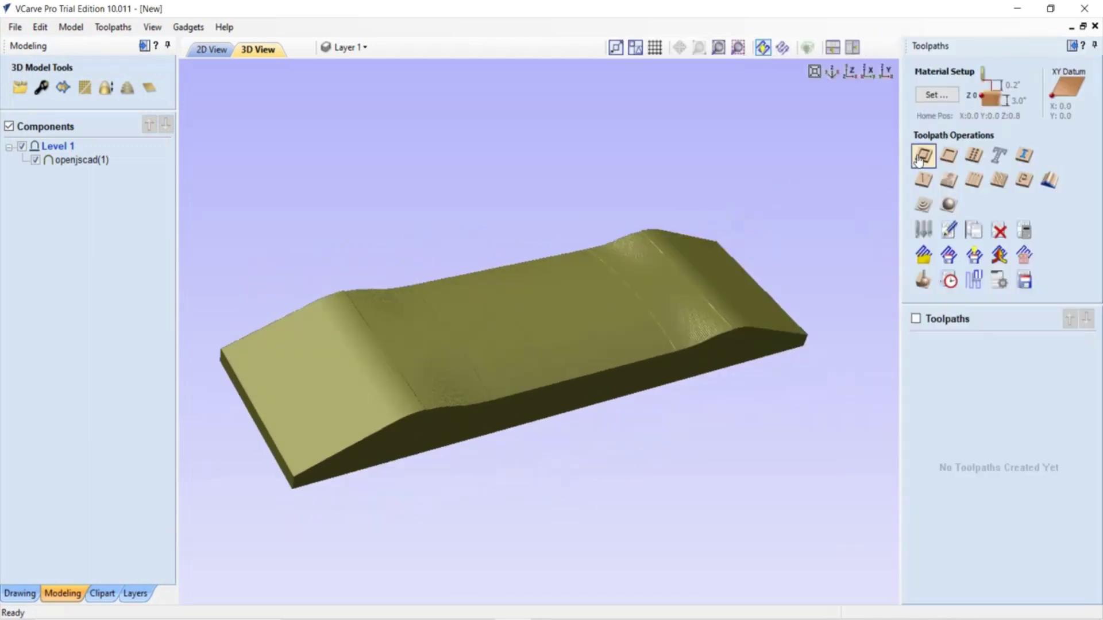
{"action": "left_click", "coordinate": [921, 207]}
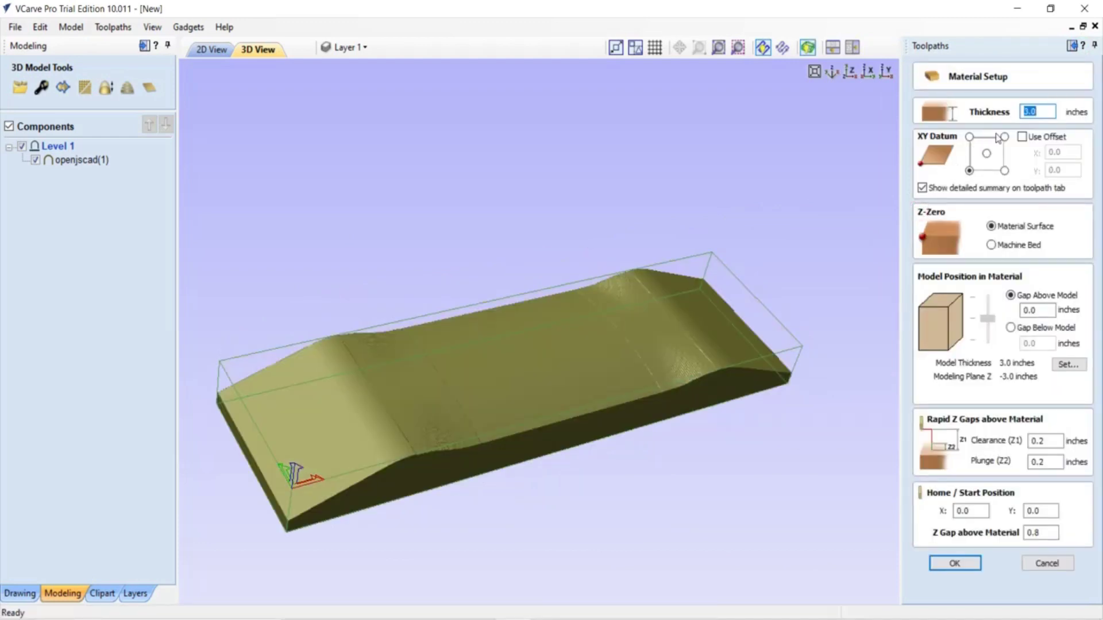
{"action": "left_click", "coordinate": [955, 564]}
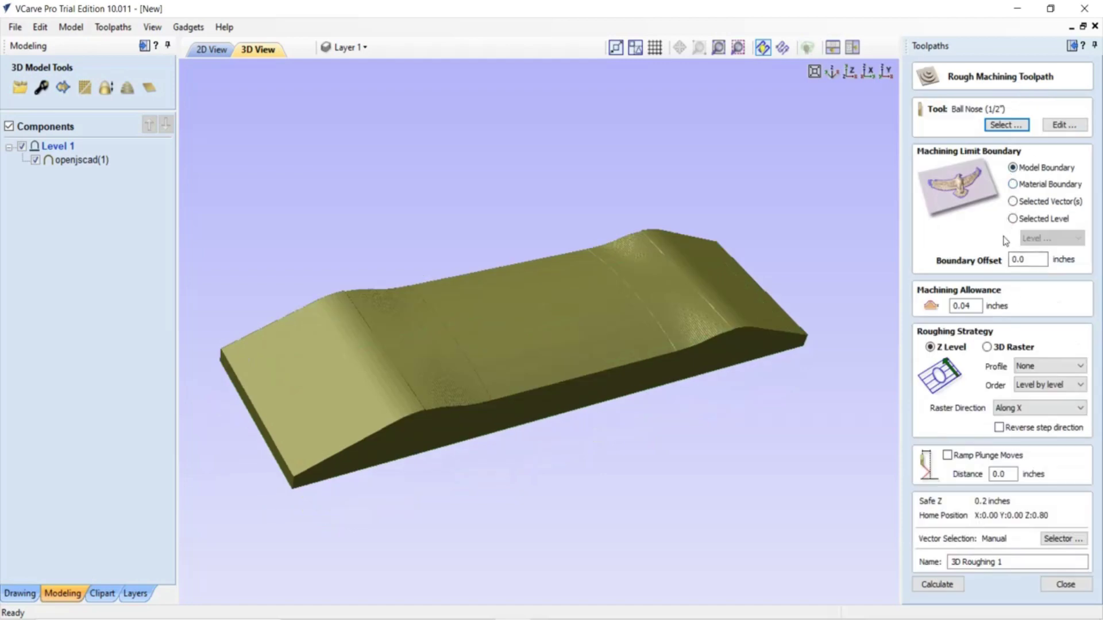
Calculate the 3D Roughing 1 toolpath with a 1/2-inch ball nose and simulate it
{"action": "left_click", "coordinate": [1005, 124]}
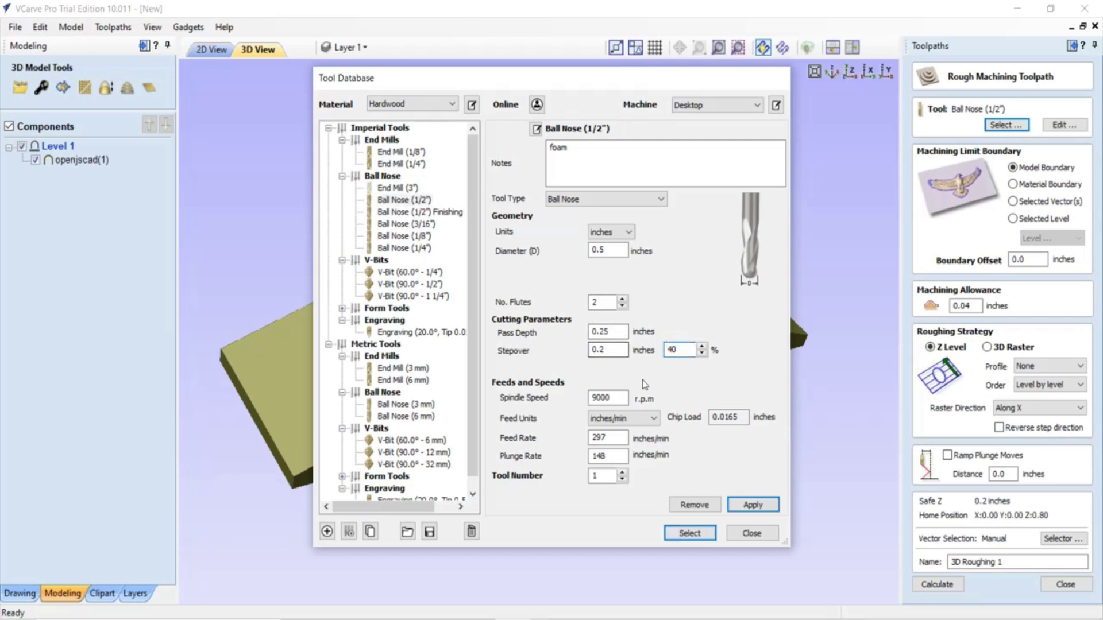
{"action": "key", "text": "Return"}
{"action": "left_click", "coordinate": [962, 583]}
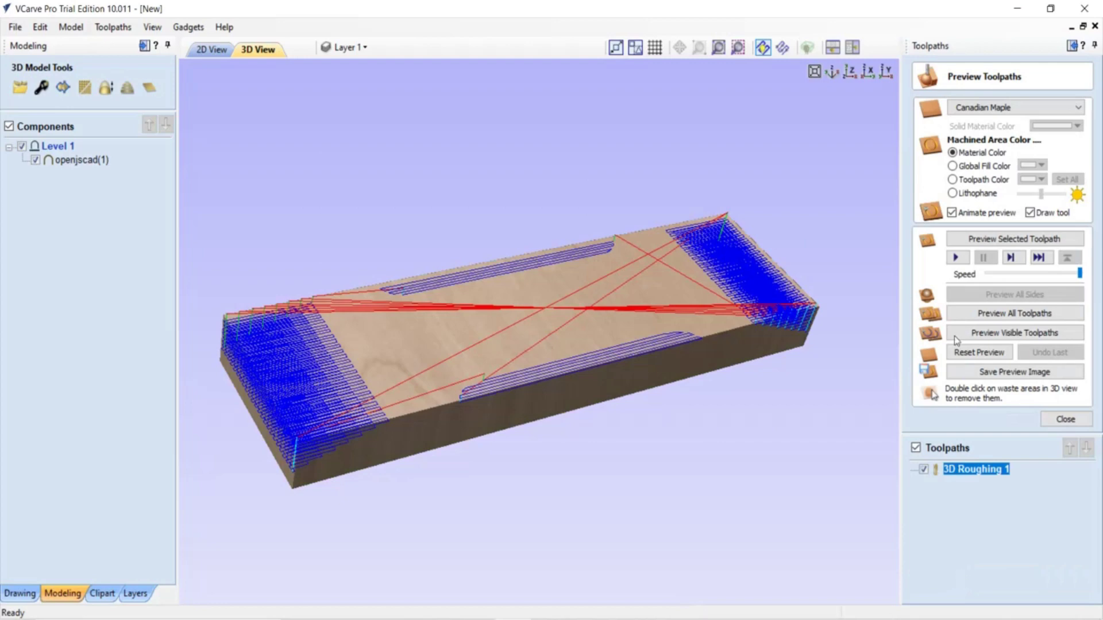
{"action": "left_click", "coordinate": [966, 240]}
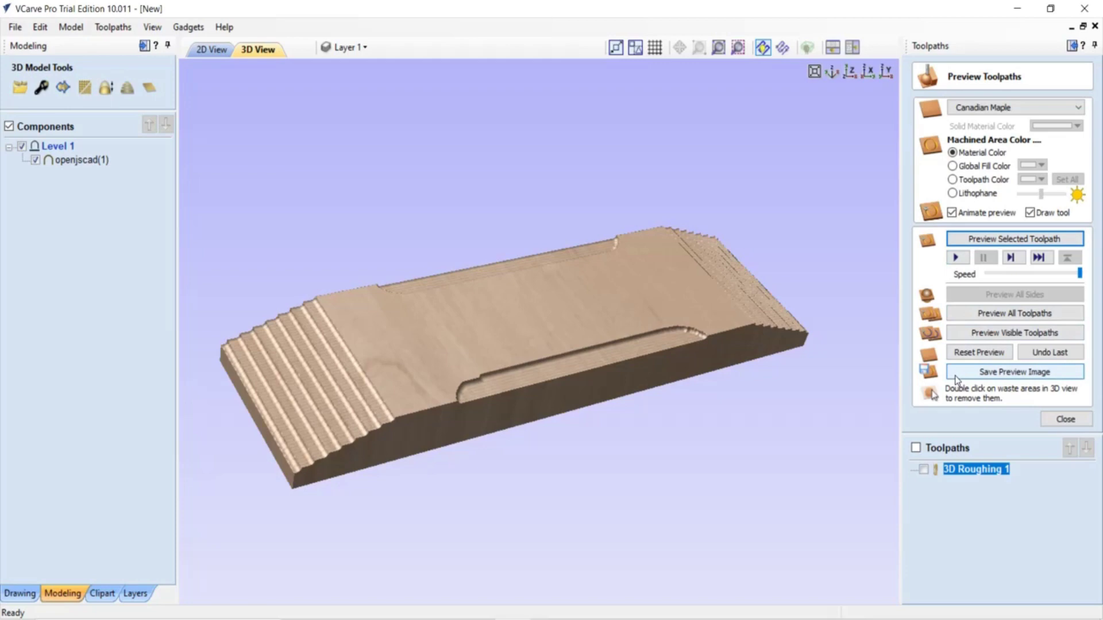
{"action": "left_click", "coordinate": [1066, 419]}
Calculate the 3D Finish 1 toolpath with the 1/2-inch ball nose and simulate it
{"action": "left_click", "coordinate": [948, 207]}
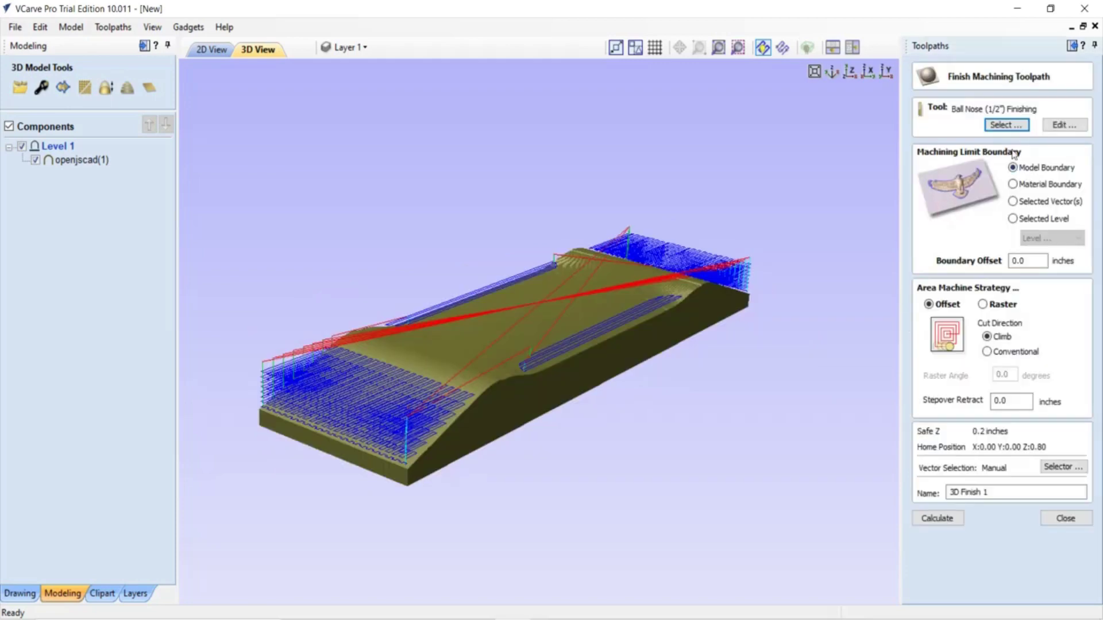
{"action": "left_click", "coordinate": [951, 519]}
{"action": "left_click", "coordinate": [951, 518]}
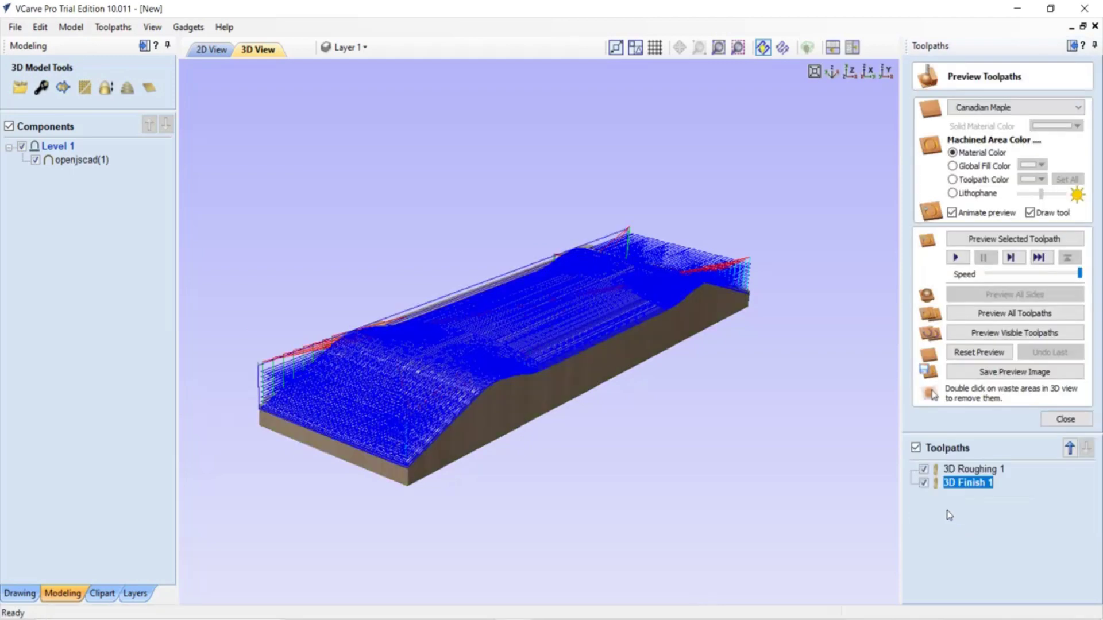
{"action": "left_click", "coordinate": [1005, 240]}
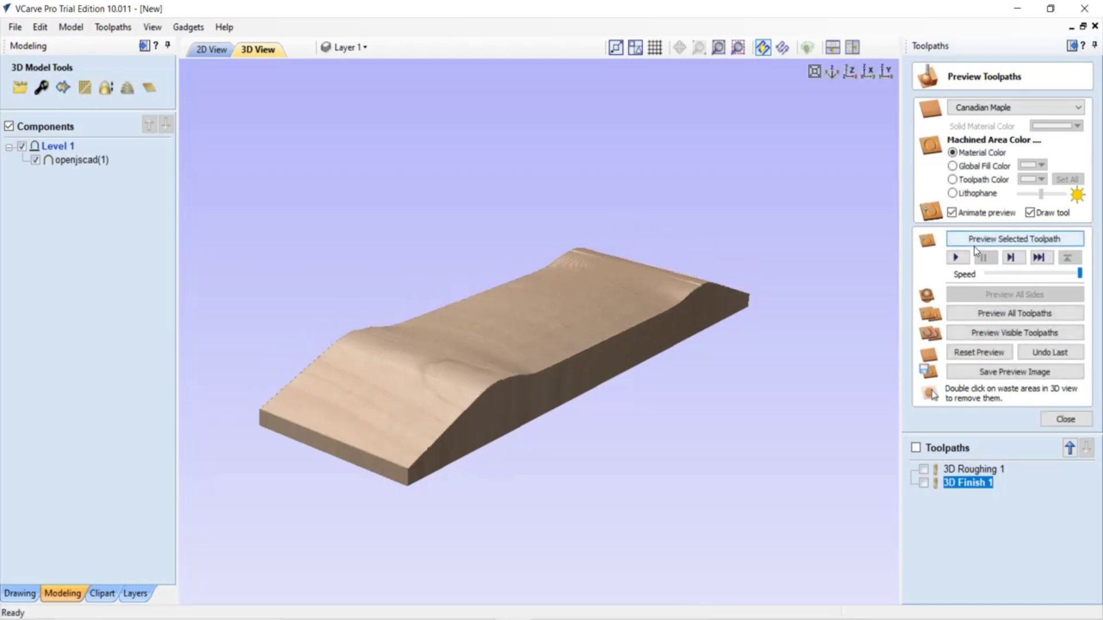
{"action": "left_click_drag", "start_coordinate": [545, 422], "coordinate": [404, 400]}
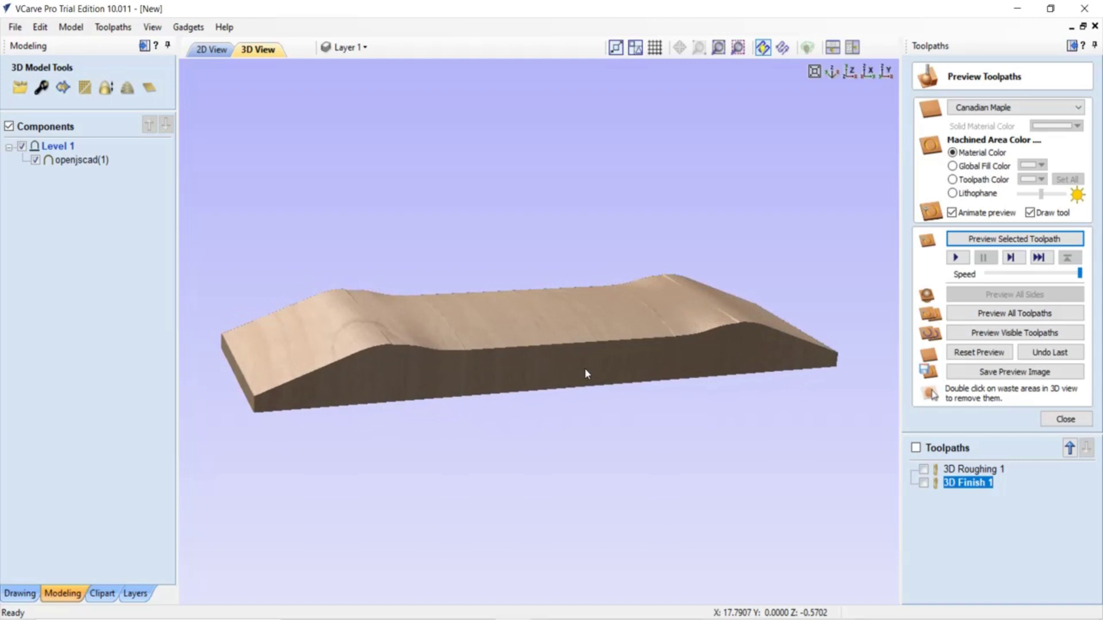
{"action": "left_click_drag", "start_coordinate": [584, 370], "coordinate": [374, 381]}
Display the Toolpaths Summary showing the 00:59:38 total machining time
{"action": "left_click", "coordinate": [1061, 420]}
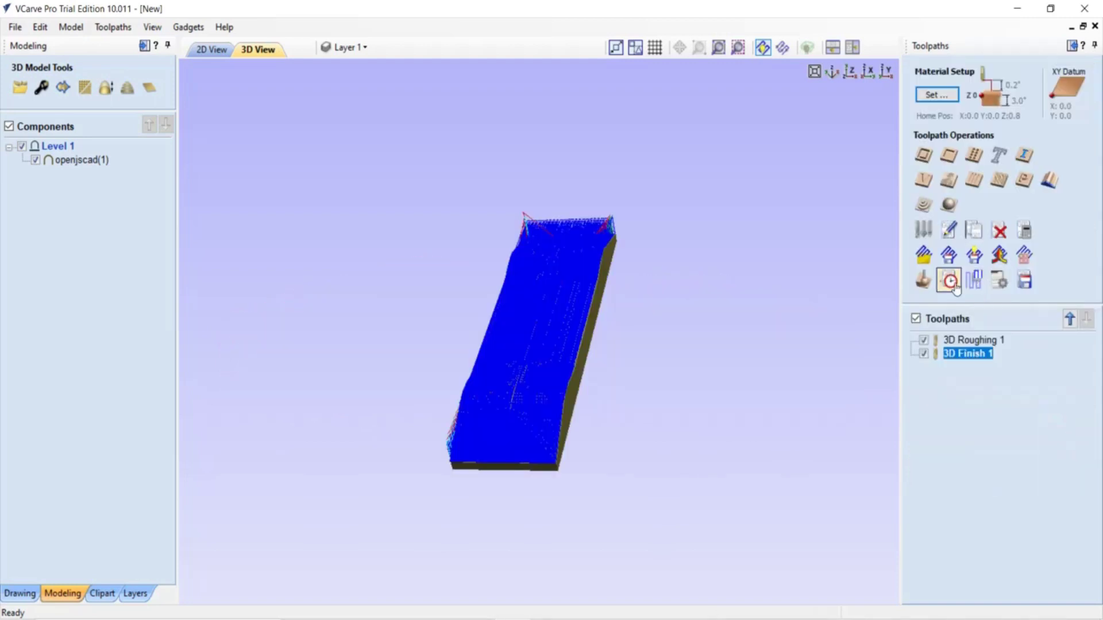
{"action": "left_click", "coordinate": [950, 281]}
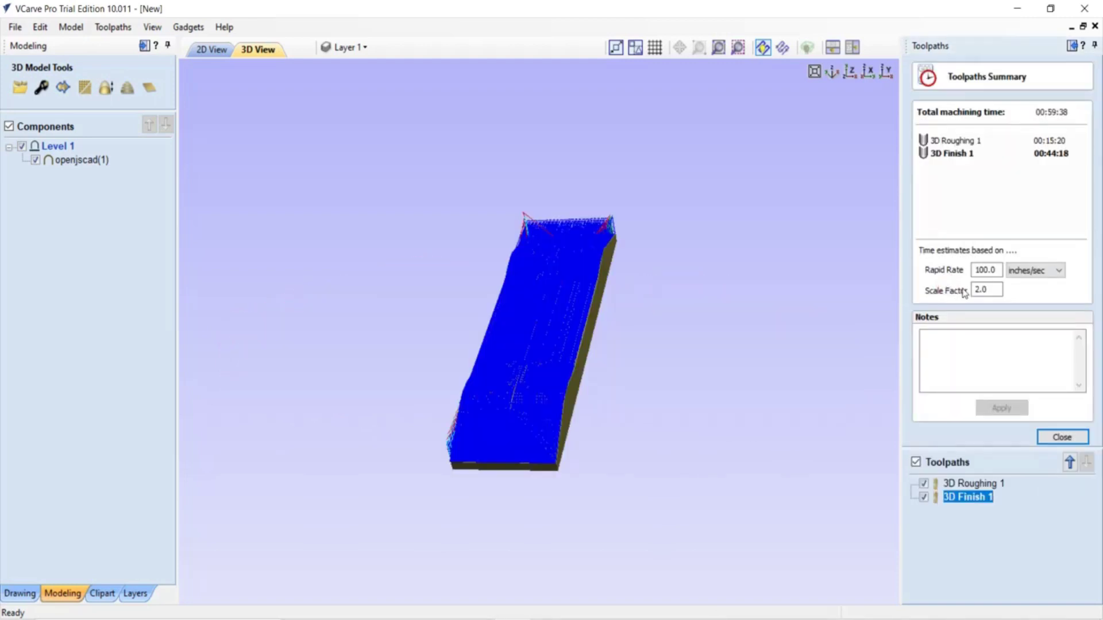